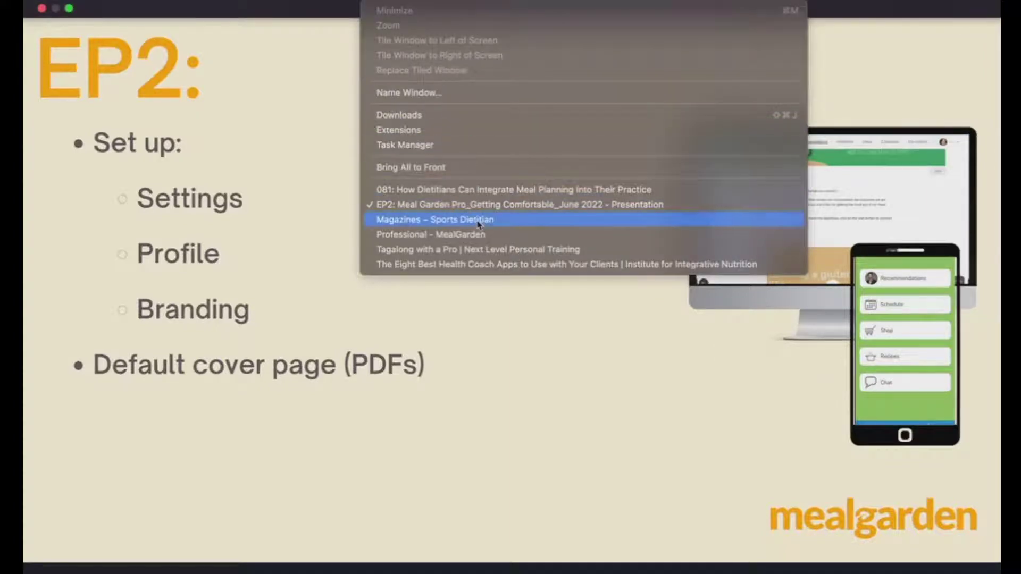
Open Account Settings from the Meal Garden account menu
{"action": "left_click", "coordinate": [481, 235]}
{"action": "left_click", "coordinate": [912, 82]}
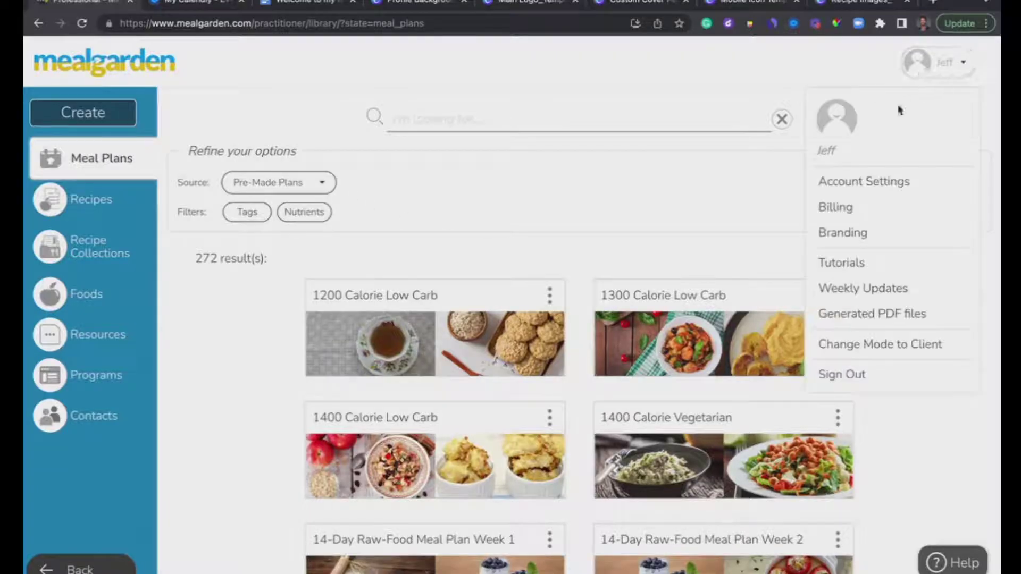
{"action": "left_click", "coordinate": [875, 177]}
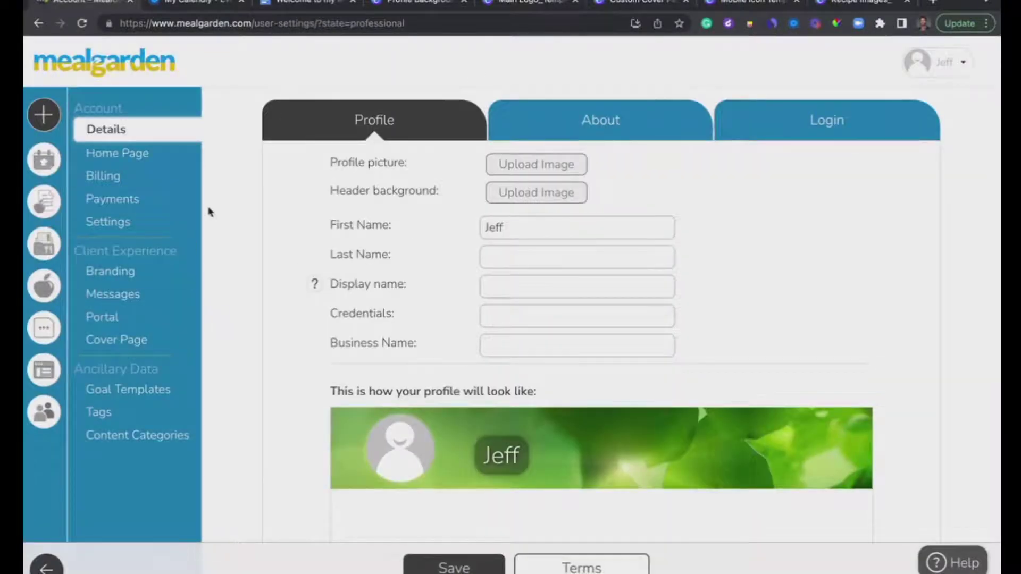
Keep grams/litres/meters as the measurement system in Settings and return to profile Details
{"action": "left_click", "coordinate": [127, 226]}
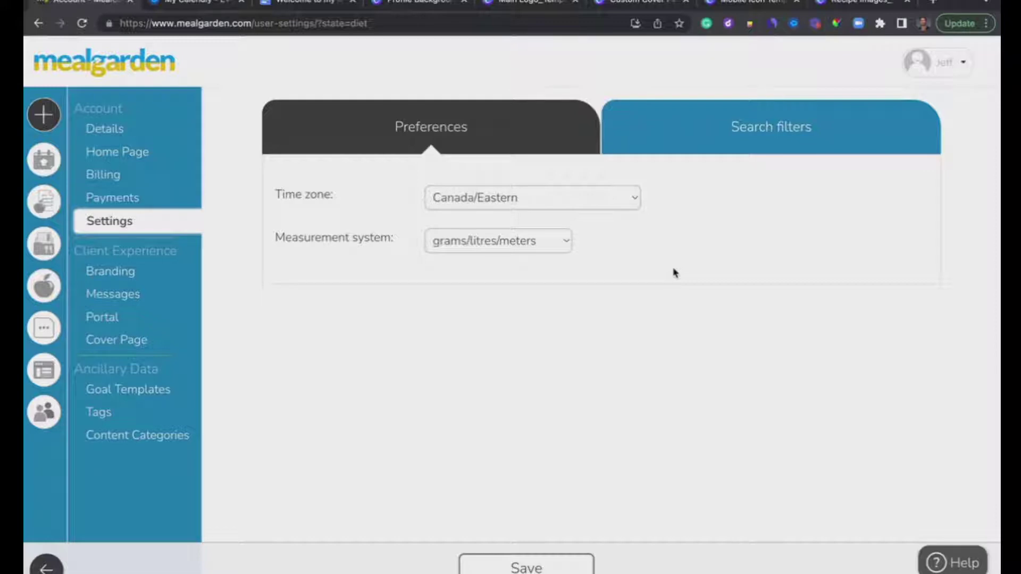
{"action": "left_click", "coordinate": [564, 242]}
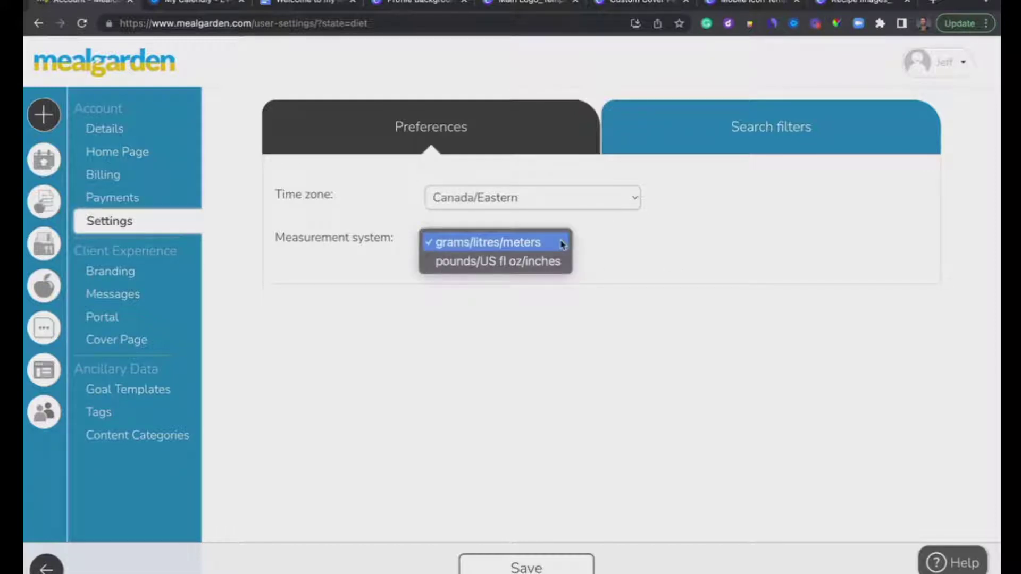
{"action": "left_click", "coordinate": [606, 247]}
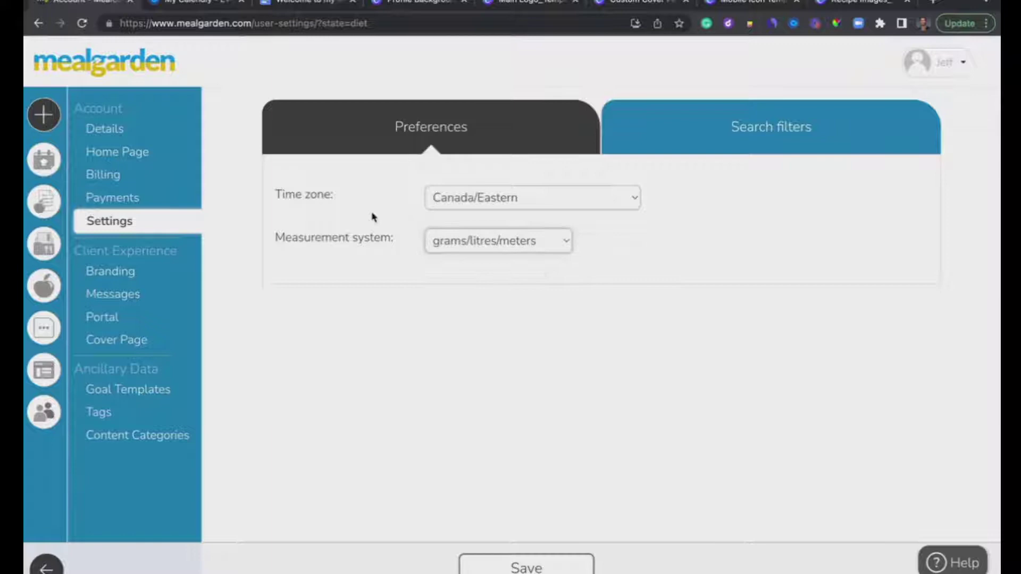
{"action": "left_click", "coordinate": [148, 141]}
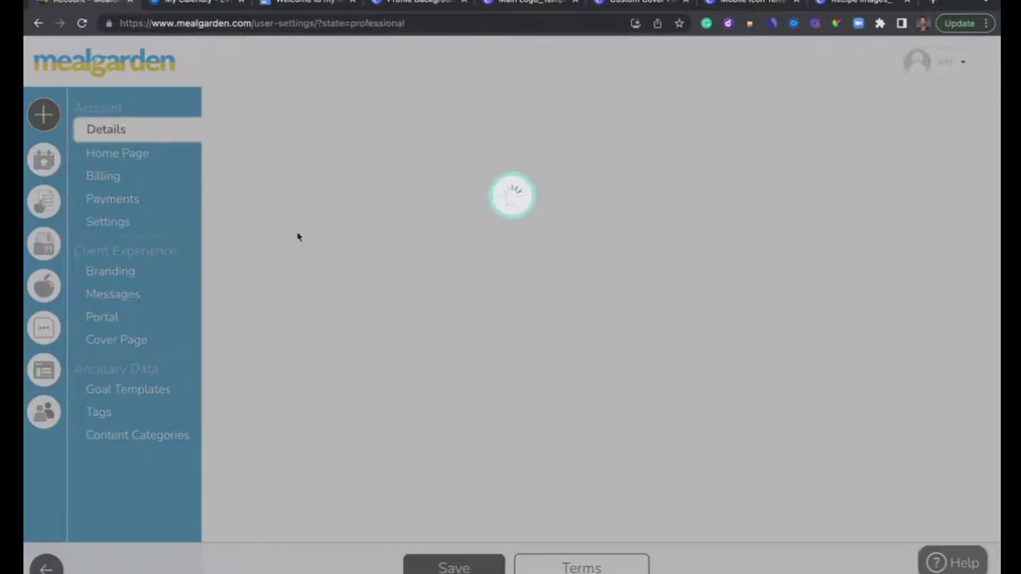
Upload the headshot from Downloads as the profile picture, zoomed out twice, and save
{"action": "scroll", "coordinate": [319, 319], "scroll_direction": "down", "scroll_amount": 2}
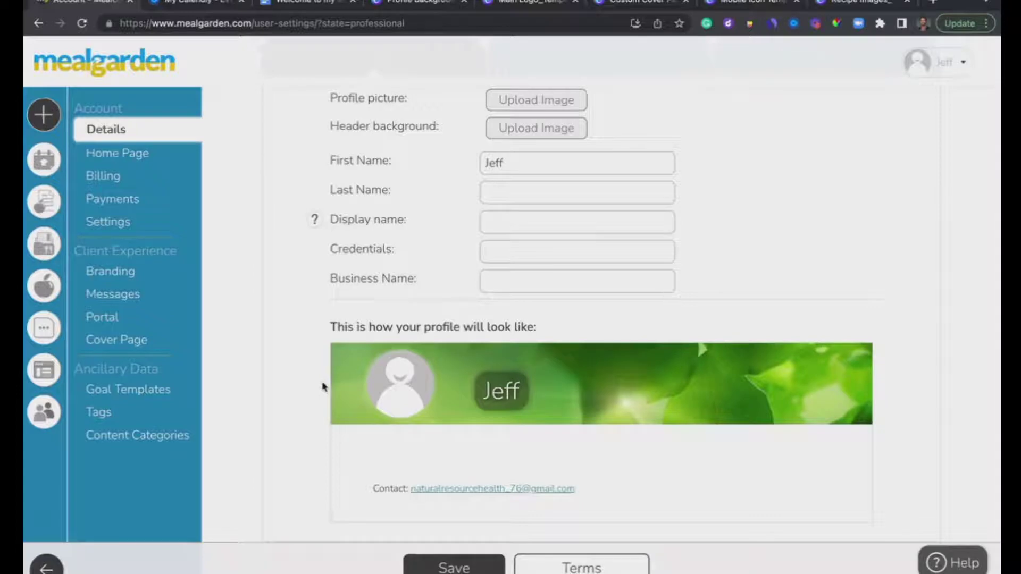
{"action": "scroll", "coordinate": [322, 386], "scroll_direction": "up", "scroll_amount": 2}
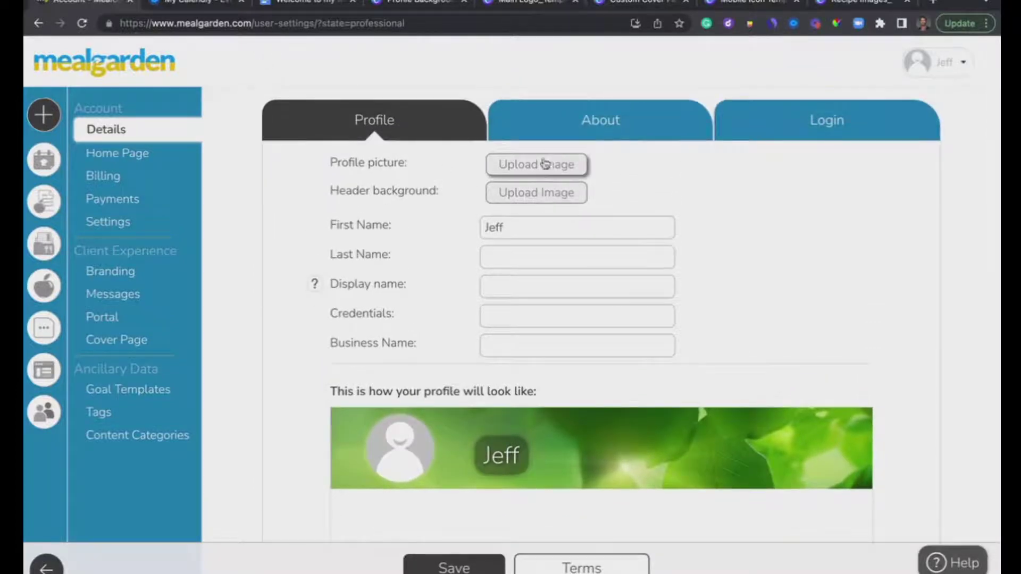
{"action": "left_click", "coordinate": [535, 165]}
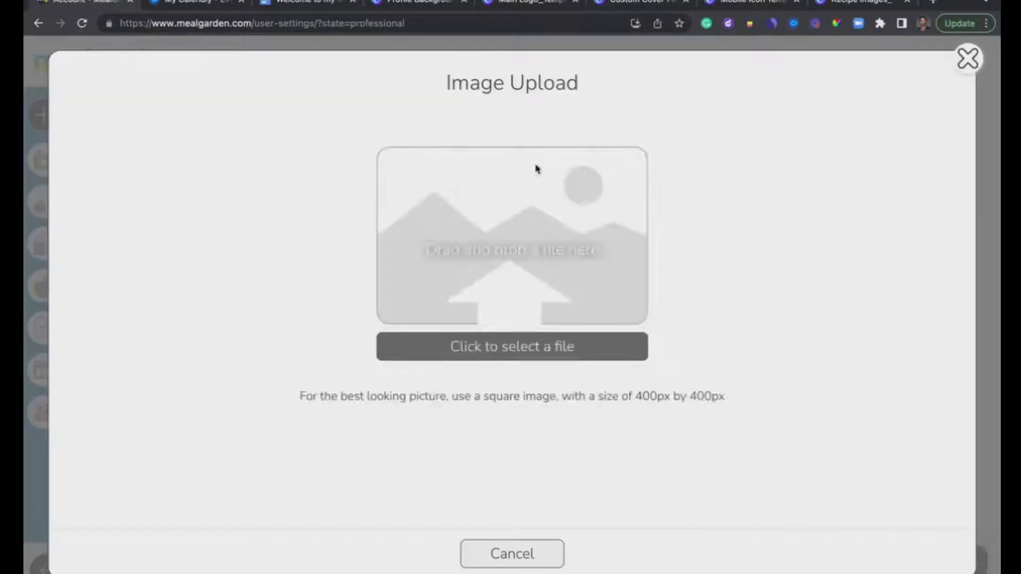
{"action": "left_click", "coordinate": [509, 351]}
{"action": "left_click", "coordinate": [338, 228]}
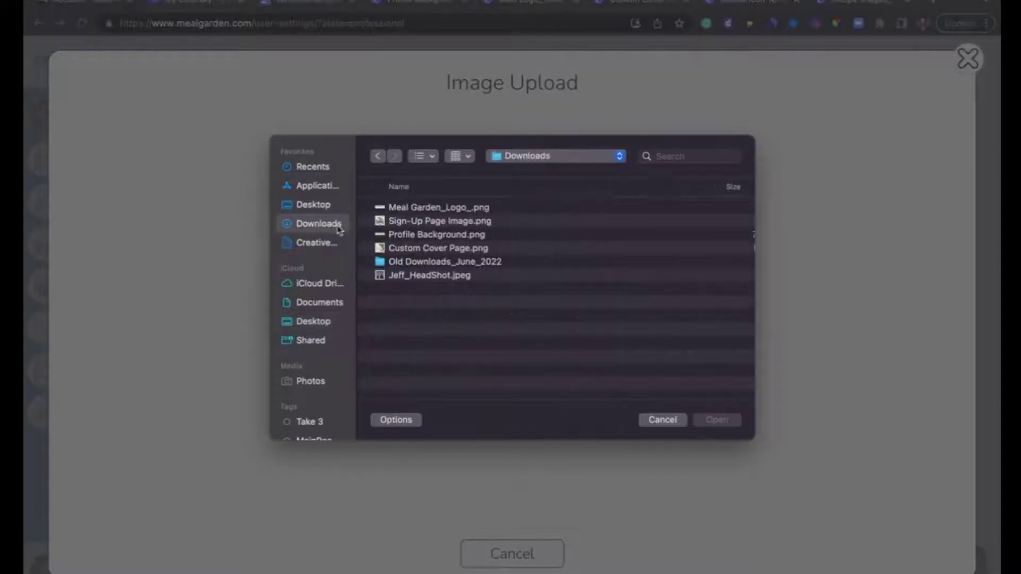
{"action": "left_click", "coordinate": [425, 275]}
{"action": "left_click", "coordinate": [715, 420]}
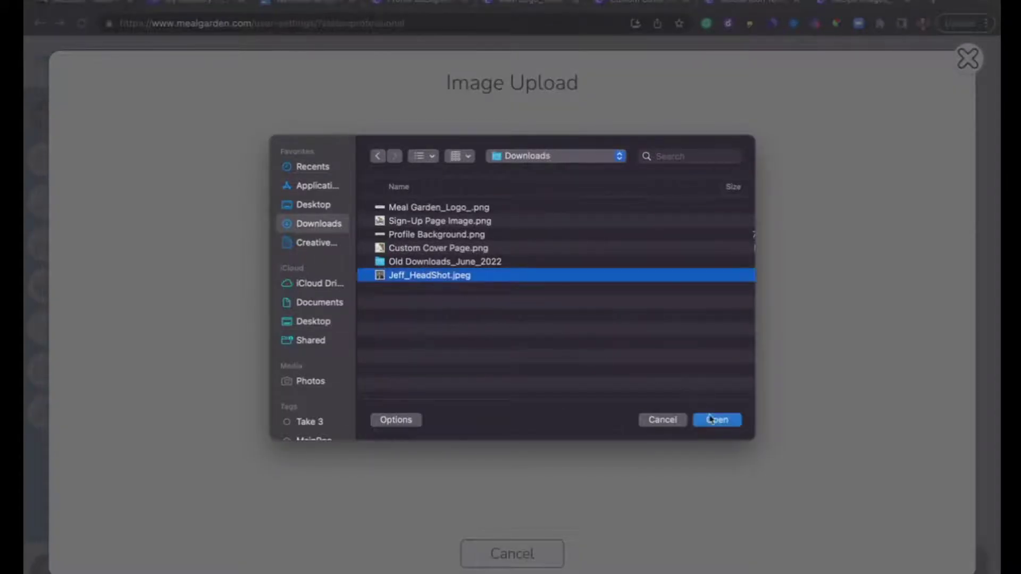
{"action": "left_click", "coordinate": [553, 460]}
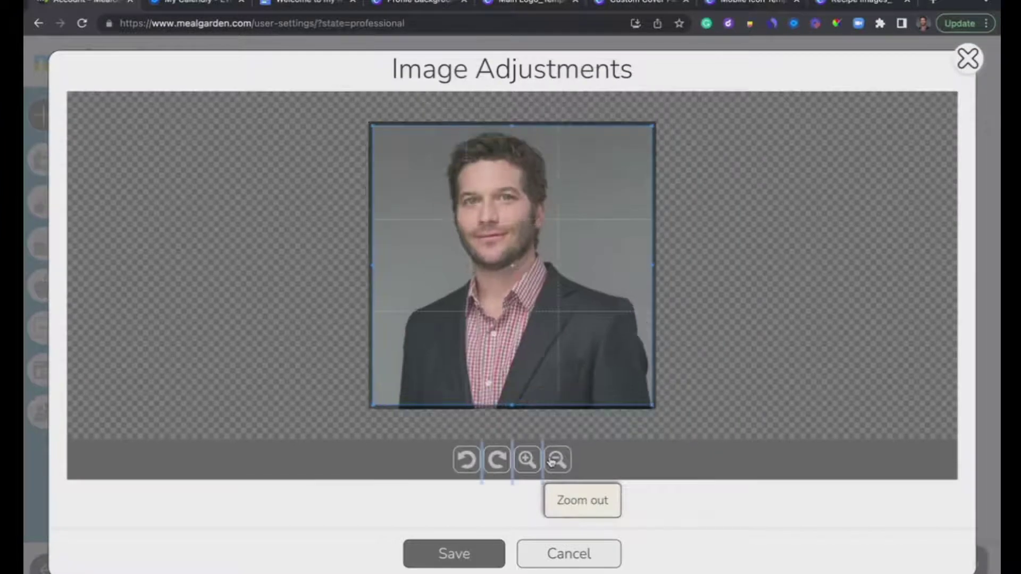
{"action": "left_click", "coordinate": [552, 460]}
{"action": "left_click", "coordinate": [456, 553]}
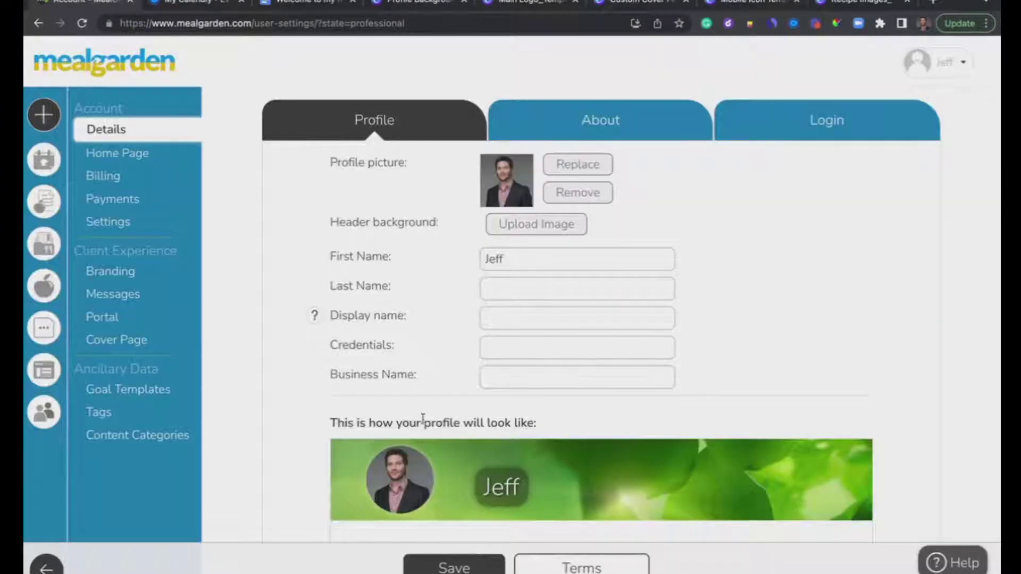
Enter the coach's name as the profile display name
{"action": "left_click", "coordinate": [499, 310]}
{"action": "type", "text": "Co"}
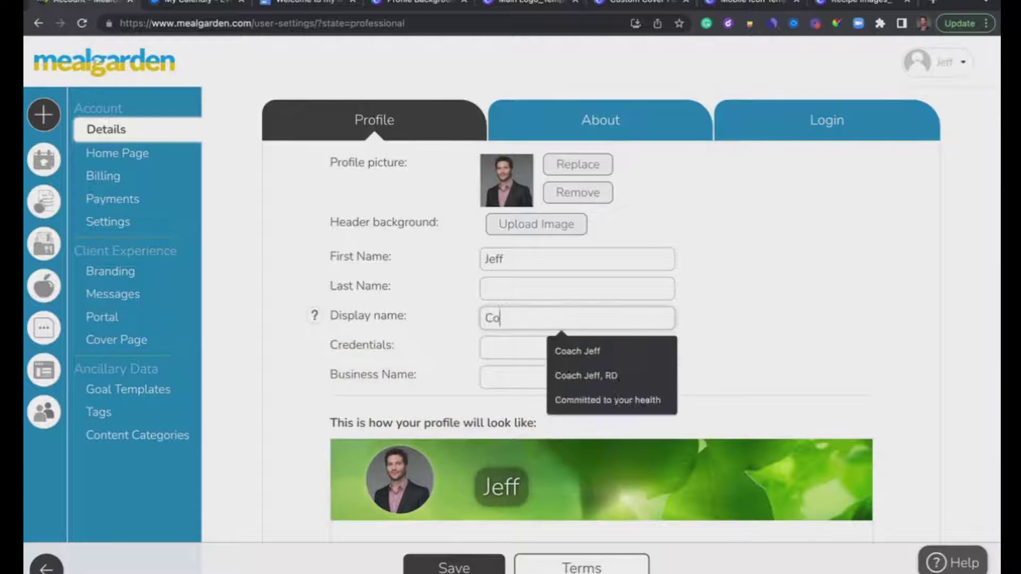
{"action": "type", "text": "ach Jeff,"}
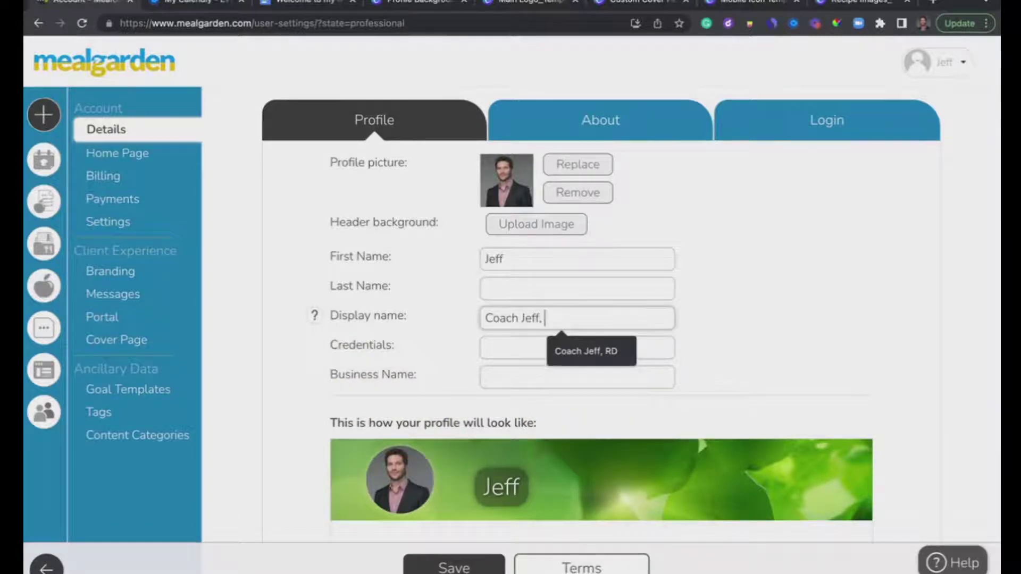
{"action": "left_click", "coordinate": [400, 337]}
{"action": "scroll", "coordinate": [403, 337], "scroll_direction": "down", "scroll_amount": 2}
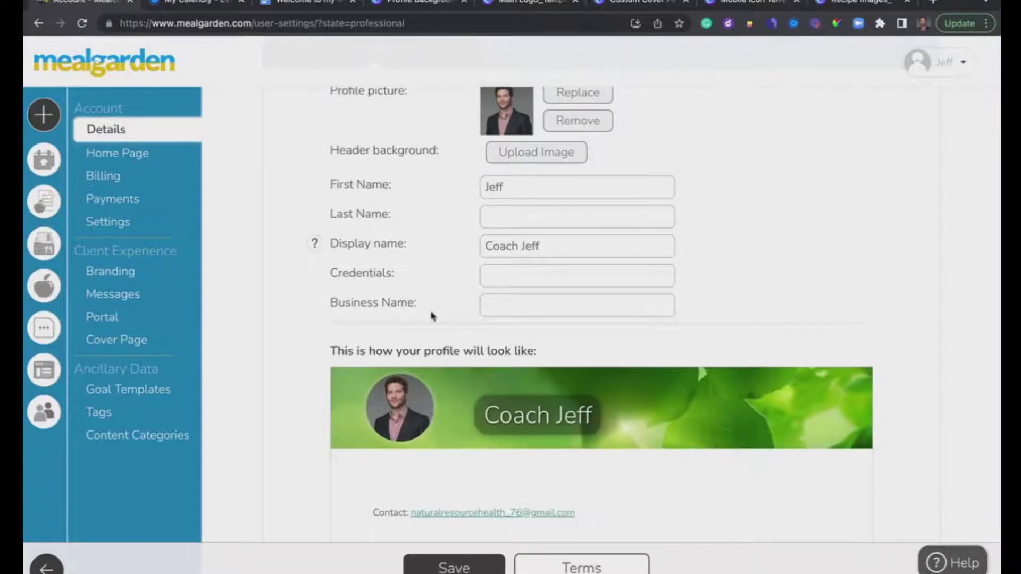
{"action": "scroll", "coordinate": [433, 314], "scroll_direction": "down", "scroll_amount": 1}
{"action": "scroll", "coordinate": [432, 316], "scroll_direction": "up", "scroll_amount": 3}
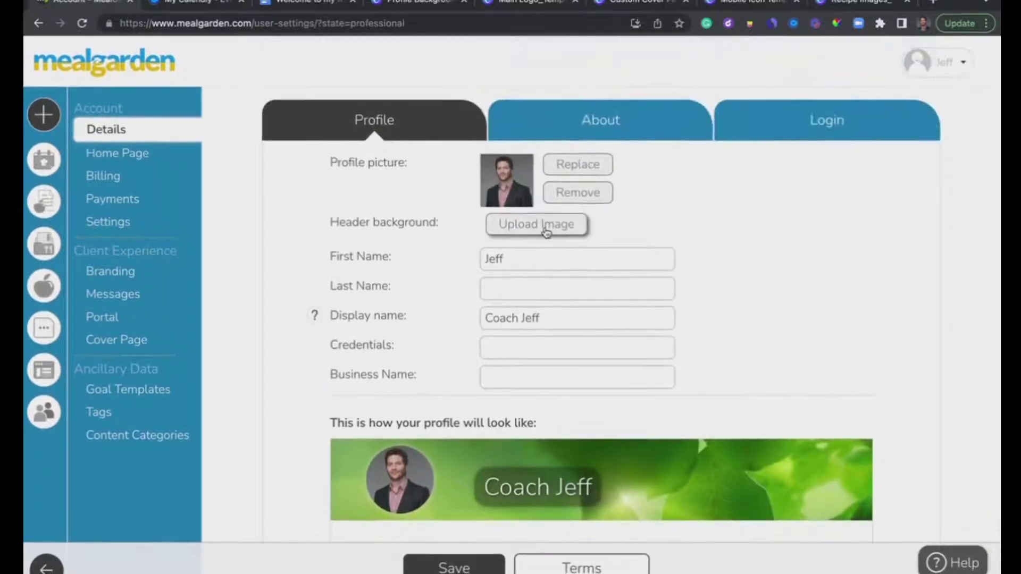
Set Profile Background.png as the header background, zoomed out twice, and save the profile
{"action": "left_click", "coordinate": [492, 224]}
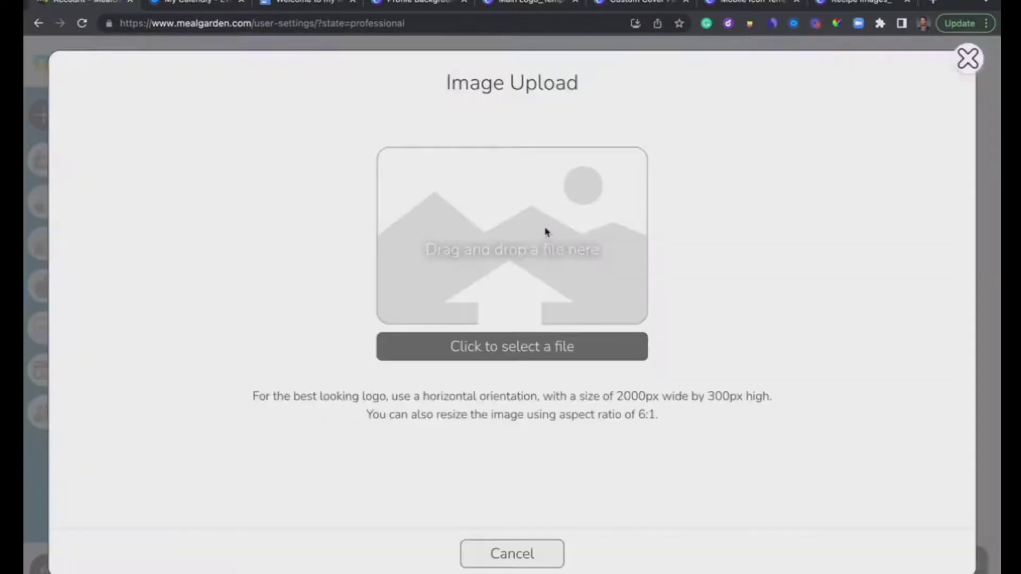
{"action": "left_click", "coordinate": [497, 355]}
{"action": "left_click", "coordinate": [456, 240]}
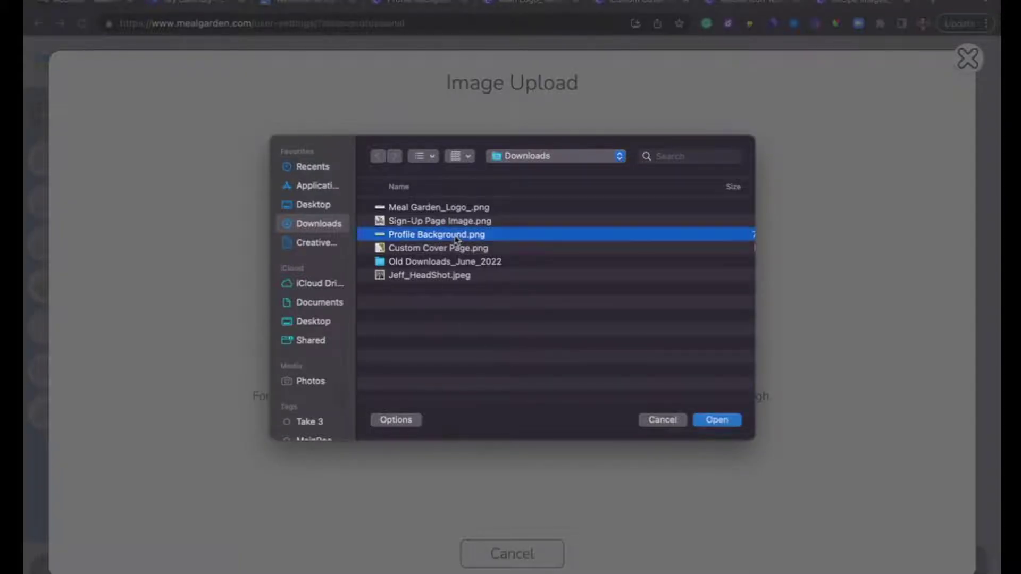
{"action": "left_click", "coordinate": [715, 420]}
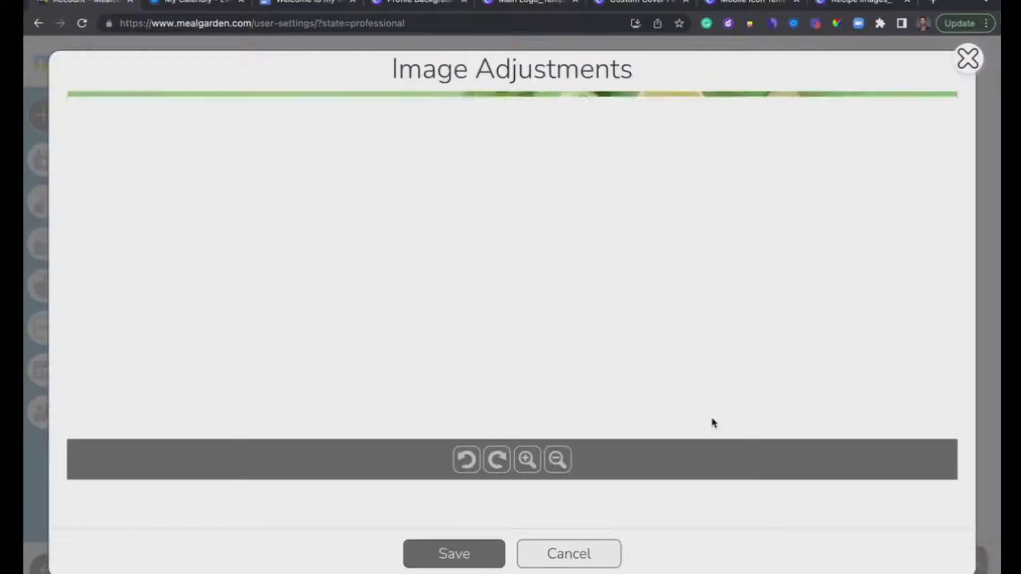
{"action": "left_click", "coordinate": [557, 460]}
{"action": "left_click", "coordinate": [556, 460]}
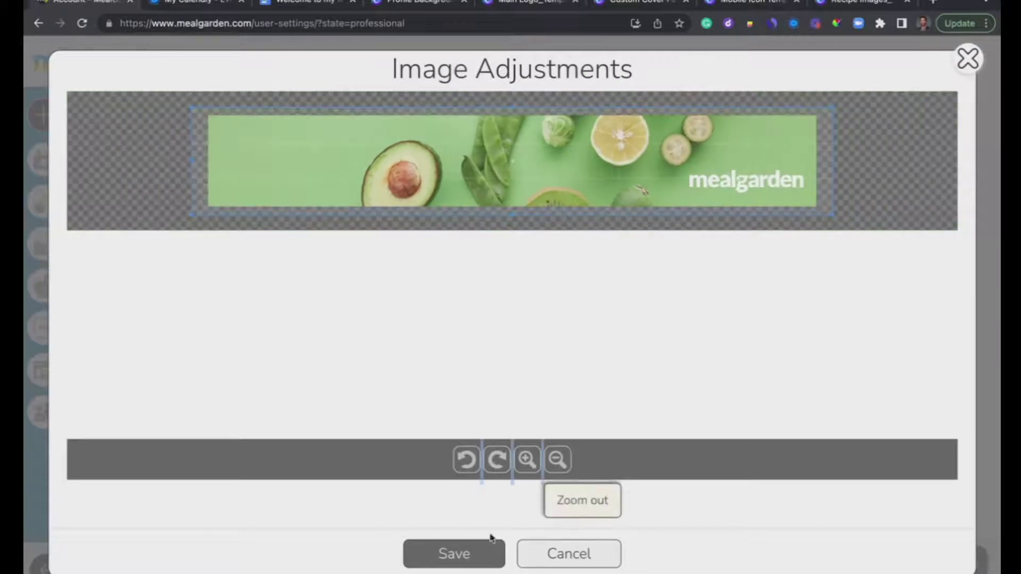
{"action": "left_click", "coordinate": [454, 554]}
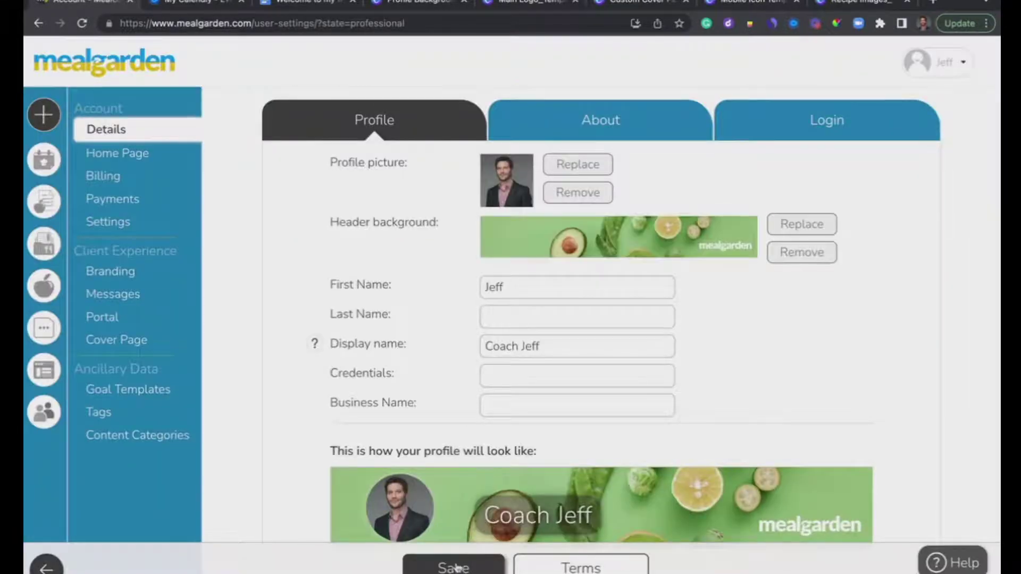
{"action": "left_click", "coordinate": [454, 567]}
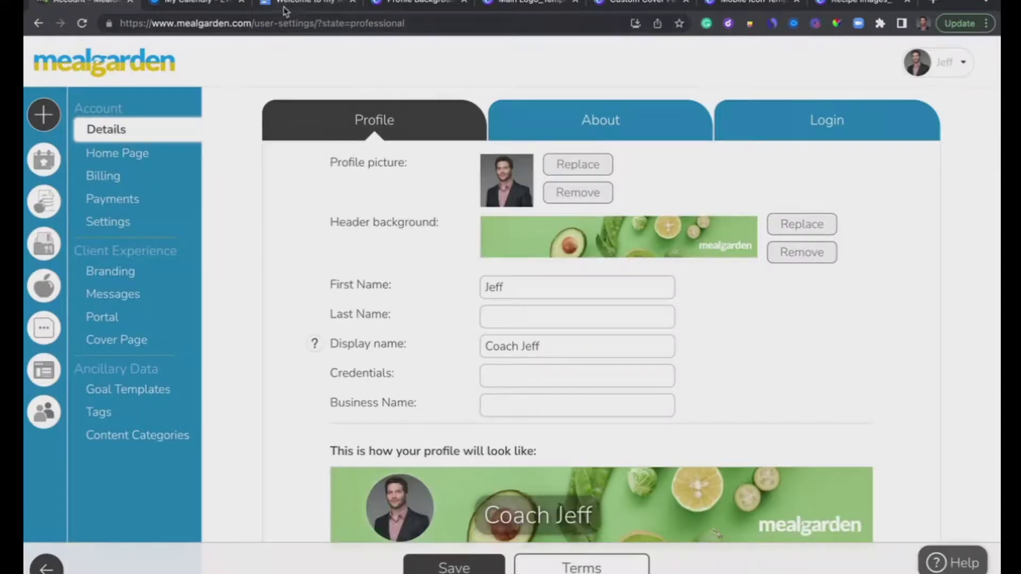
Copy the welcome message text from the Google Docs document
{"action": "left_click", "coordinate": [288, 2]}
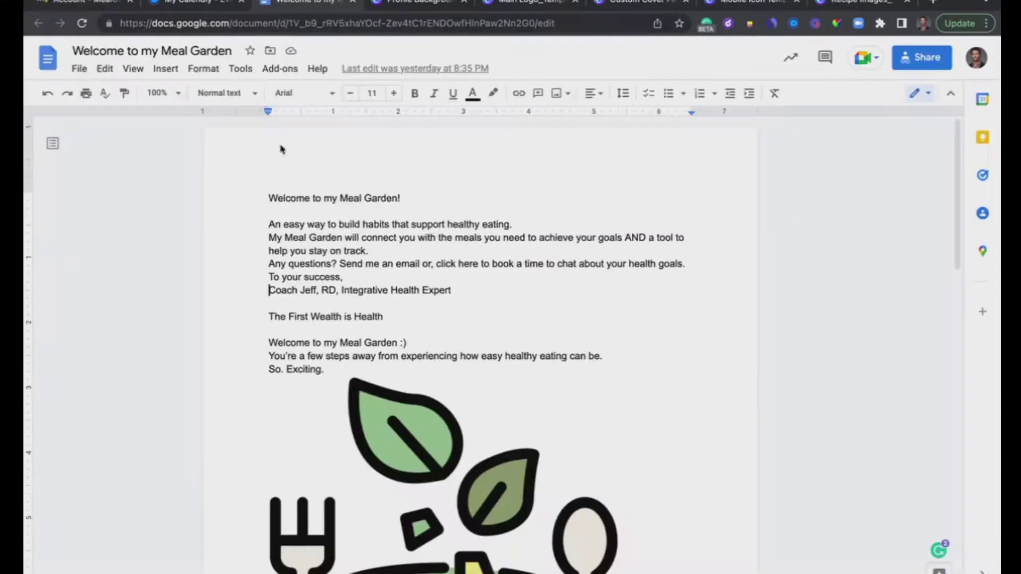
{"action": "mouse_move", "coordinate": [268, 198]}
{"action": "left_mouse_down"}
{"action": "mouse_move", "coordinate": [308, 239]}
{"action": "mouse_move", "coordinate": [473, 287]}
{"action": "left_mouse_up"}
{"action": "key", "text": "ctrl+c"}
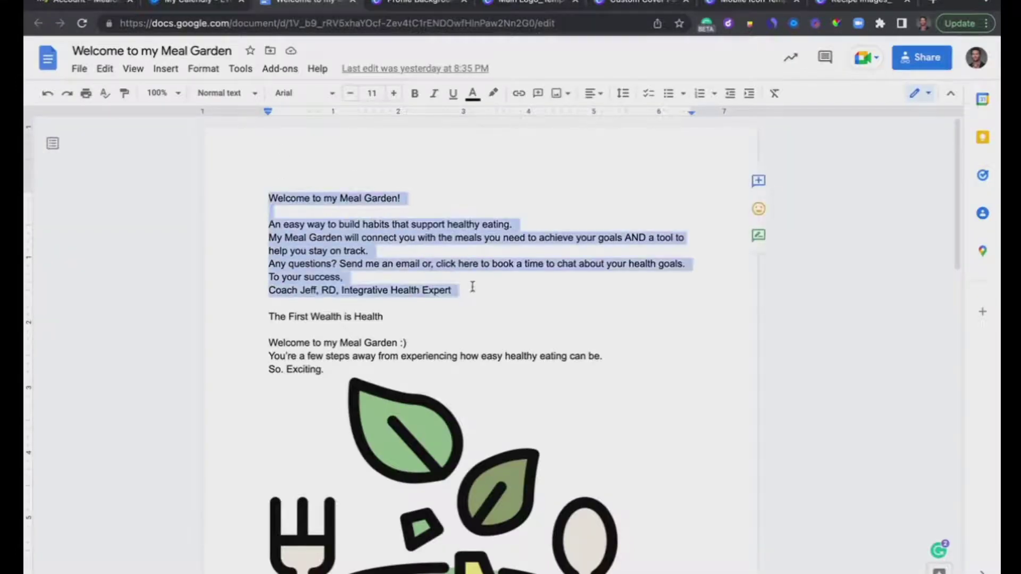
{"action": "left_click", "coordinate": [98, 6]}
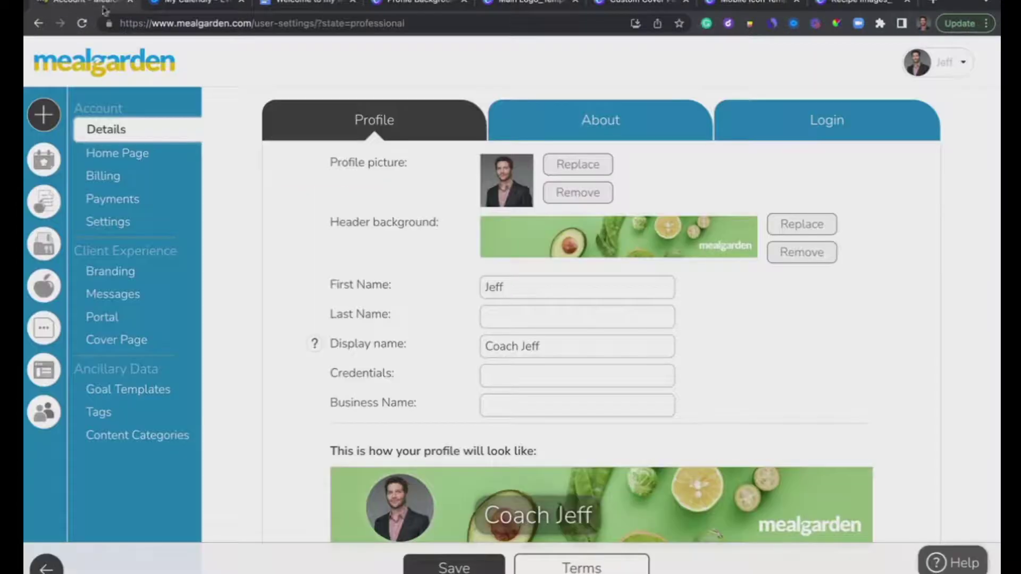
Paste the copied welcome message into the About Info field
{"action": "left_click", "coordinate": [590, 128]}
{"action": "left_click", "coordinate": [439, 285]}
{"action": "key", "text": "ctrl+v"}
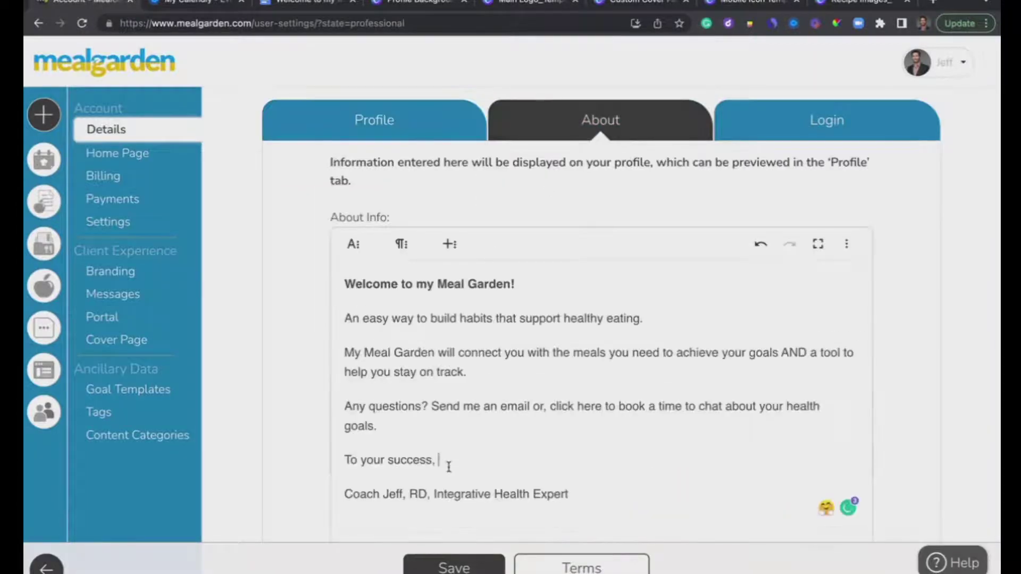
Link the booking sentence to the copied Calendly Success Workshop booking page
{"action": "left_click", "coordinate": [191, 3]}
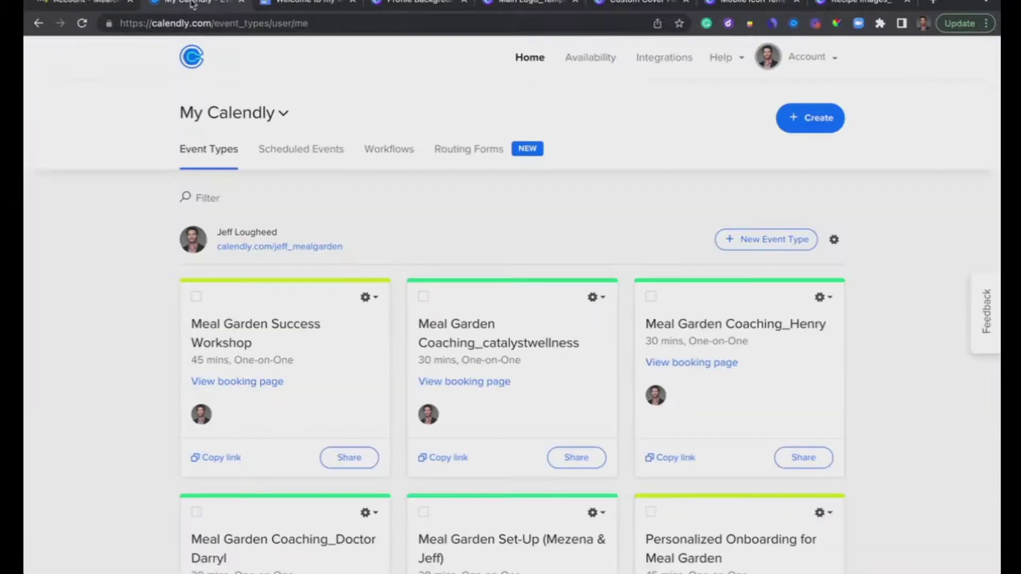
{"action": "left_click", "coordinate": [215, 457]}
{"action": "left_click", "coordinate": [96, 6]}
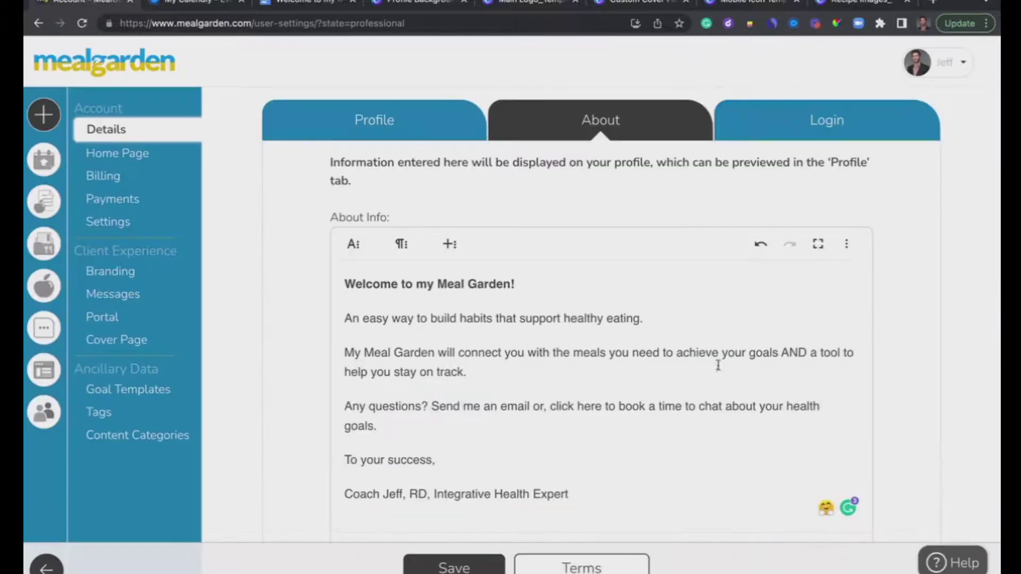
{"action": "mouse_move", "coordinate": [551, 407]}
{"action": "left_mouse_down"}
{"action": "mouse_move", "coordinate": [577, 409]}
{"action": "mouse_move", "coordinate": [574, 421]}
{"action": "left_mouse_up"}
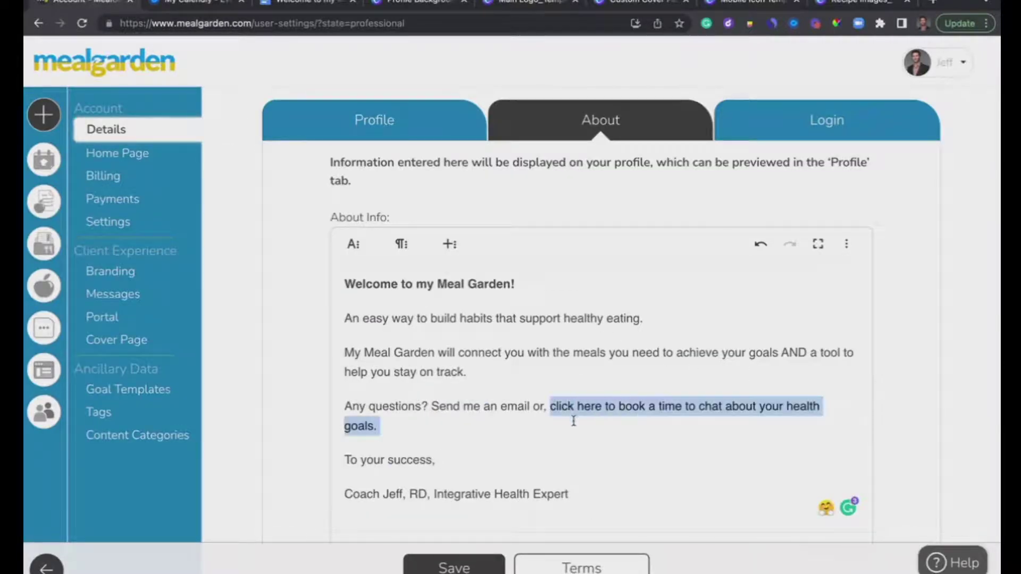
{"action": "left_click", "coordinate": [449, 244]}
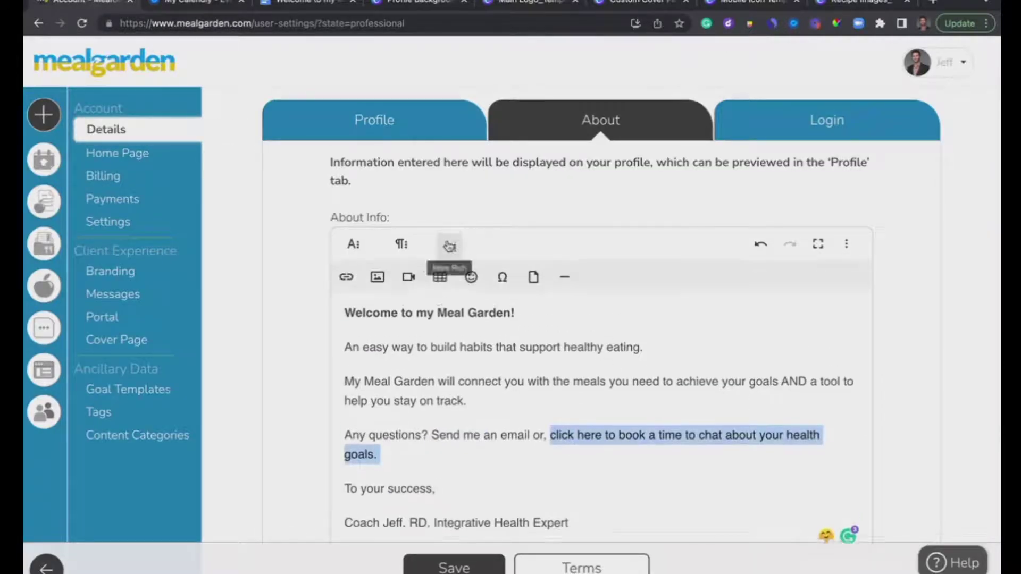
{"action": "left_click", "coordinate": [347, 277]}
{"action": "key", "text": "ctrl+v"}
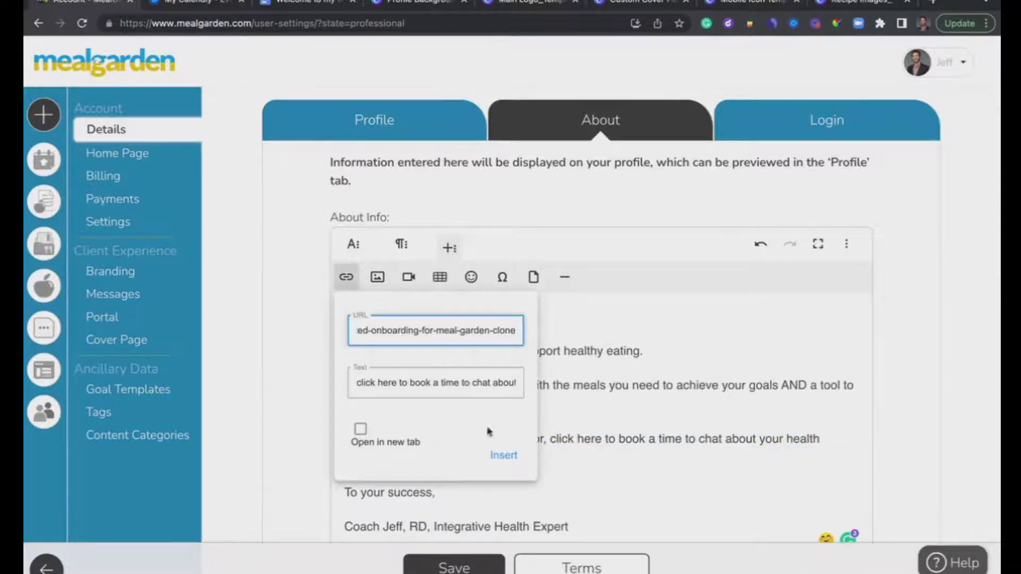
{"action": "left_click", "coordinate": [501, 455]}
{"action": "left_click", "coordinate": [495, 459]}
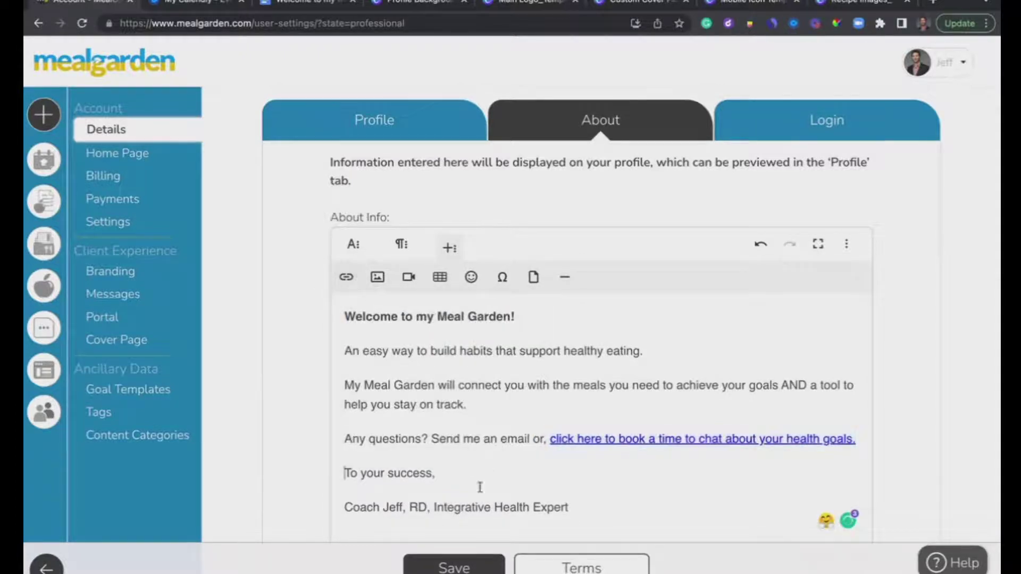
Save the About info and review it in the profile preview
{"action": "left_click", "coordinate": [453, 565]}
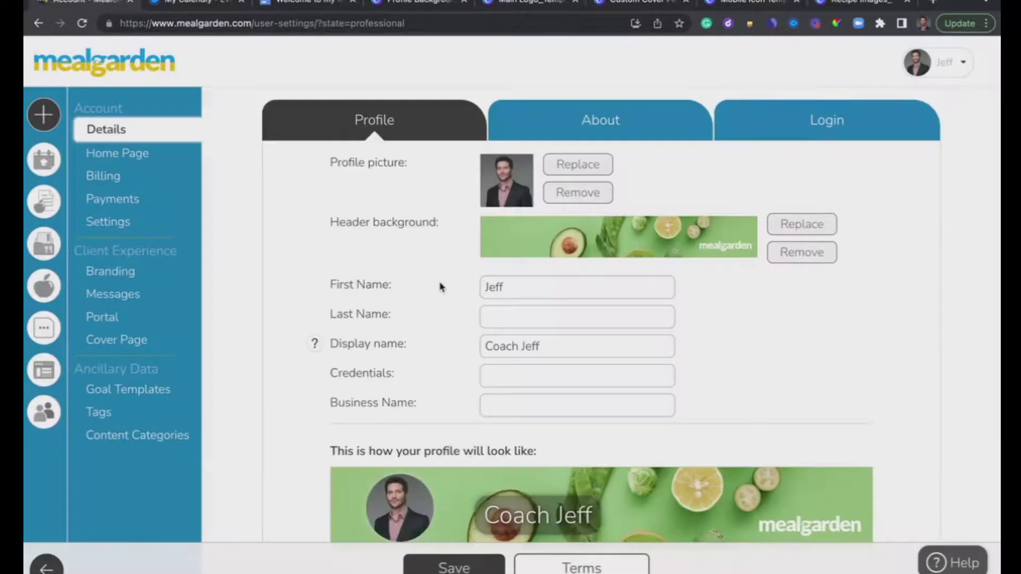
{"action": "scroll", "coordinate": [440, 287], "scroll_direction": "down", "scroll_amount": 5}
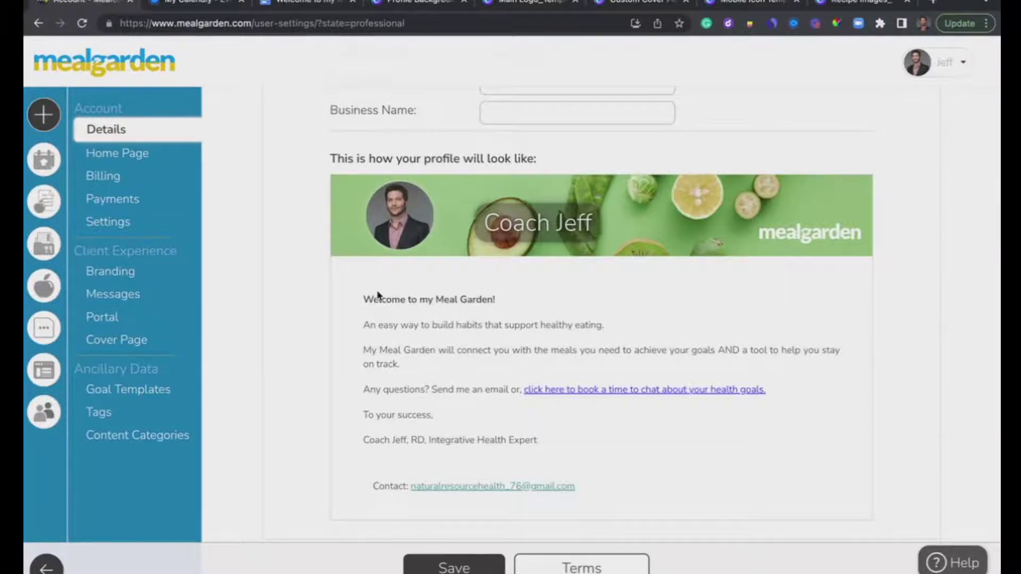
{"action": "scroll", "coordinate": [378, 294], "scroll_direction": "up", "scroll_amount": 6}
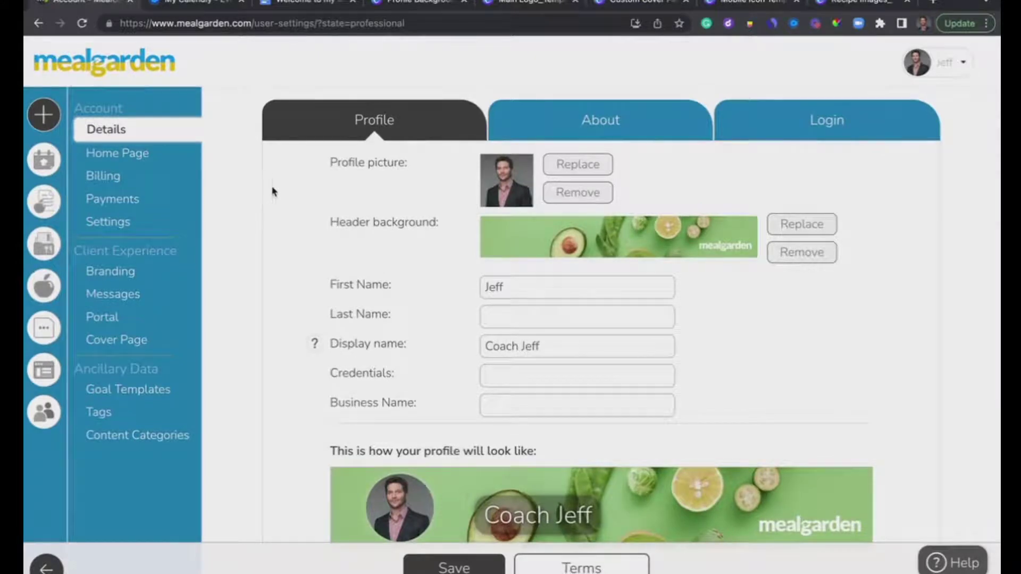
Open Branding under Client Experience to view the colours, font and logo
{"action": "left_click", "coordinate": [156, 274]}
{"action": "scroll", "coordinate": [484, 278], "scroll_direction": "down", "scroll_amount": 2}
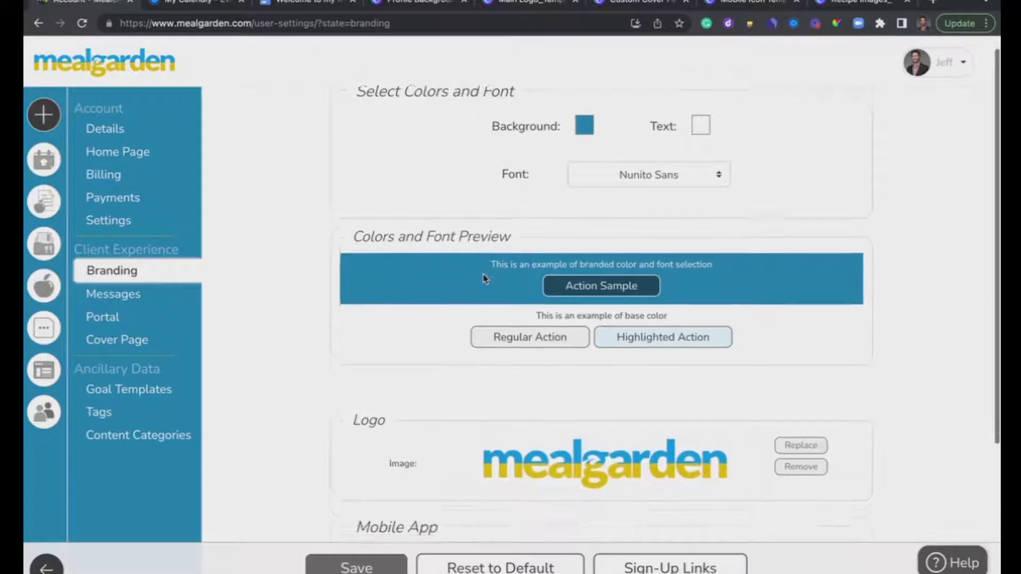
{"action": "scroll", "coordinate": [483, 276], "scroll_direction": "up", "scroll_amount": 2}
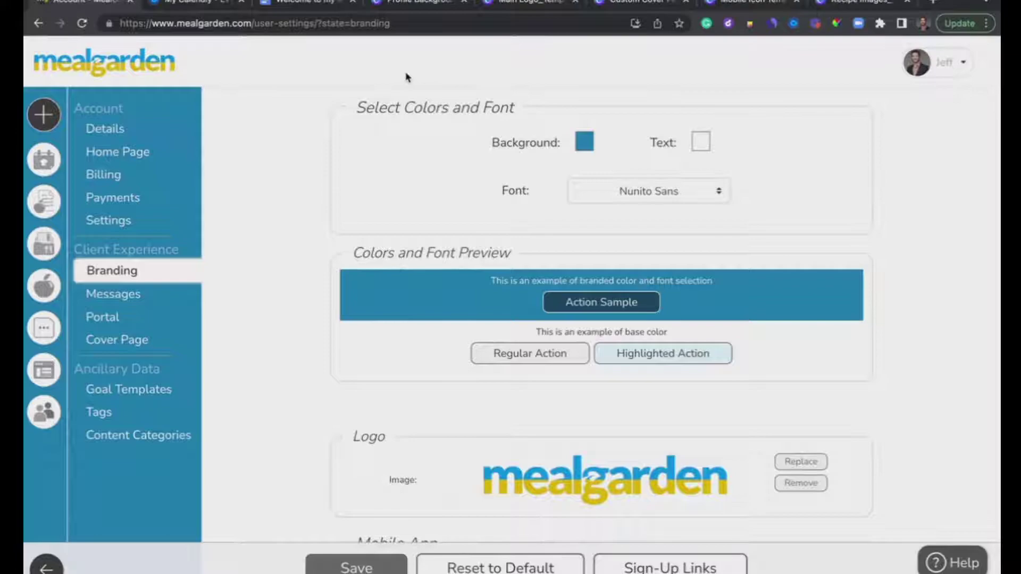
Inspect the mealgarden logo's exact green colour in Canva's Main Logo_Template design
{"action": "left_click", "coordinate": [534, 6]}
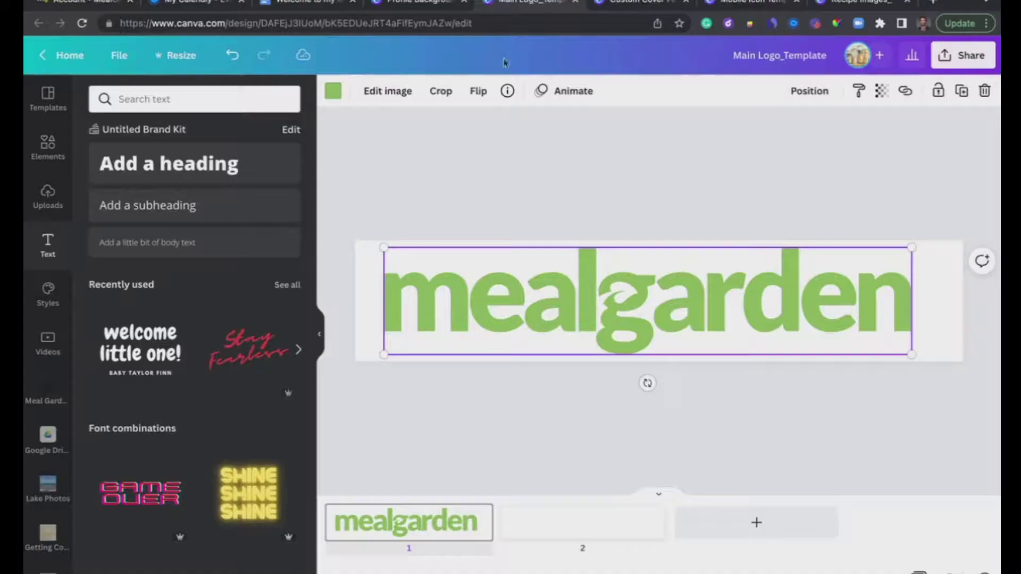
{"action": "left_click", "coordinate": [544, 525]}
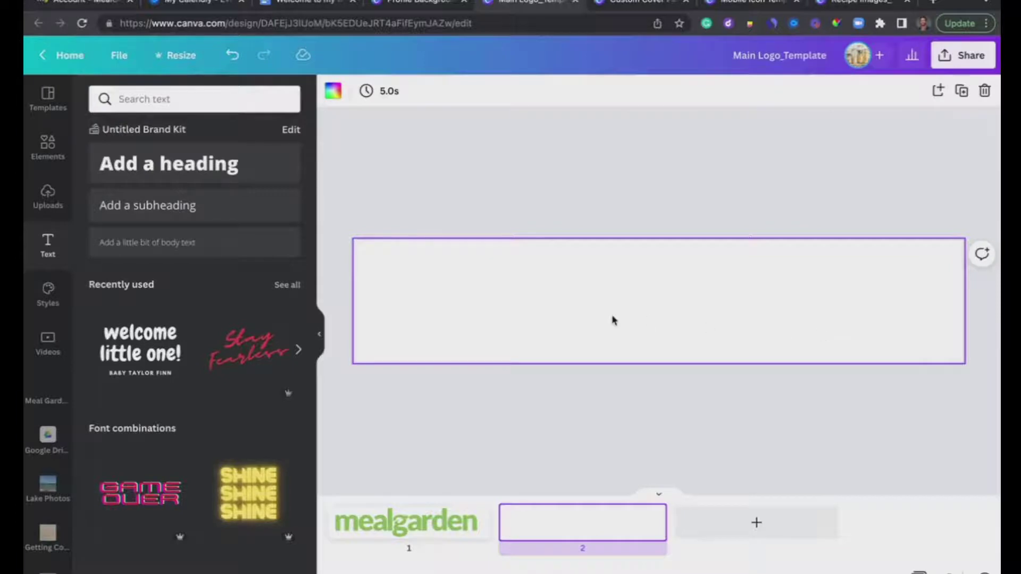
{"action": "left_click", "coordinate": [470, 513]}
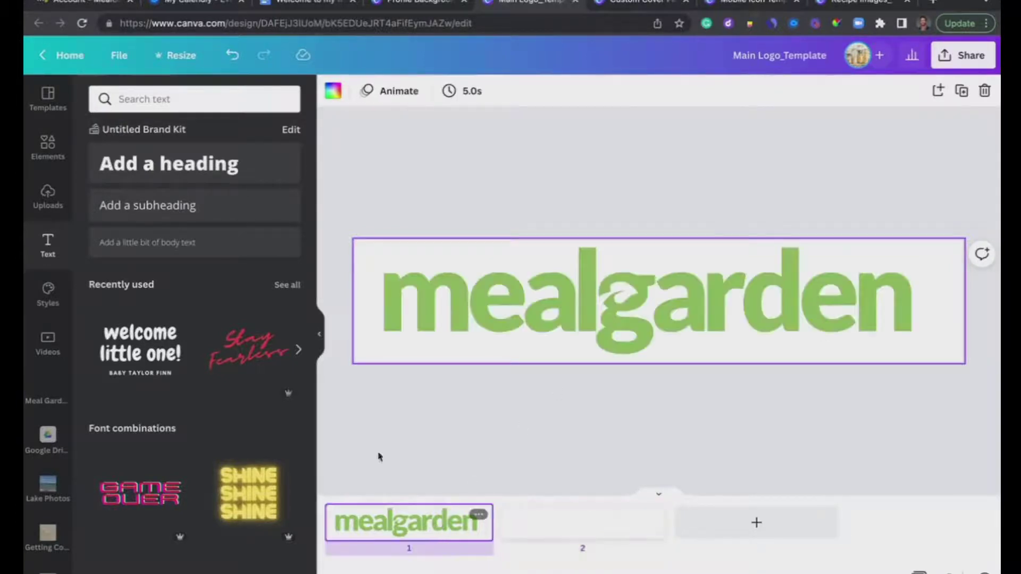
{"action": "left_click", "coordinate": [508, 323]}
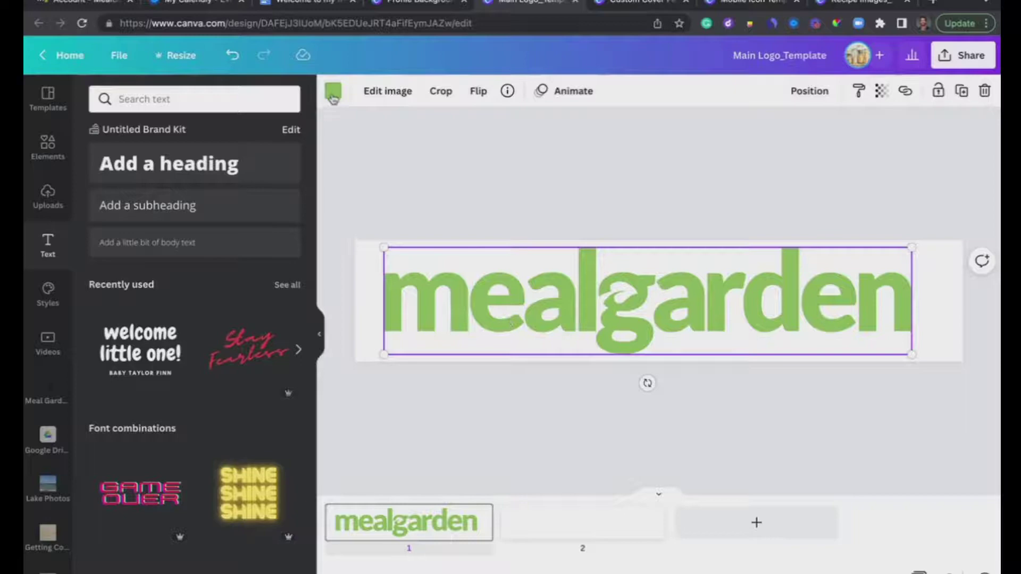
{"action": "left_click", "coordinate": [333, 93]}
{"action": "key", "text": "Escape"}
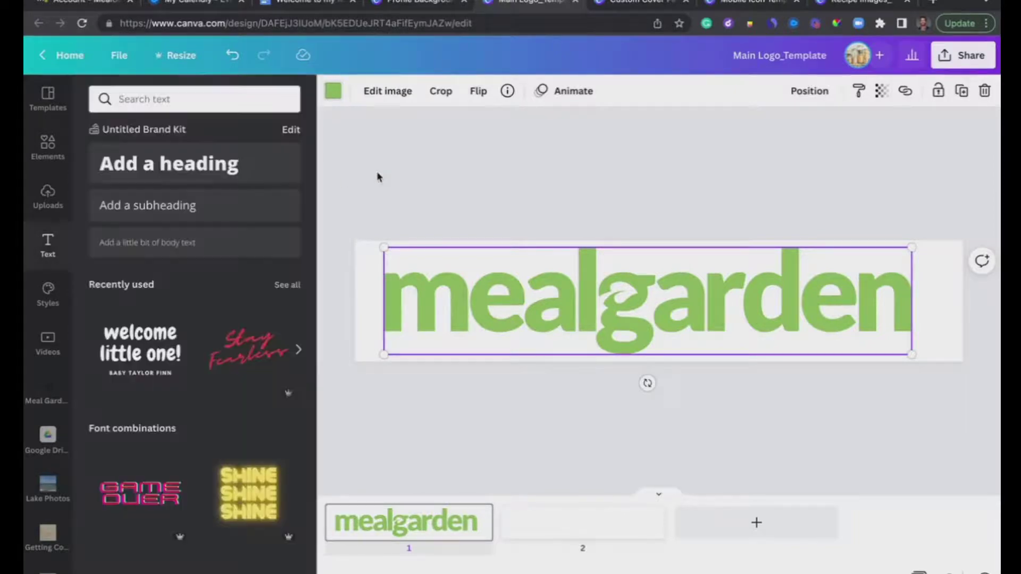
{"action": "left_click", "coordinate": [378, 177]}
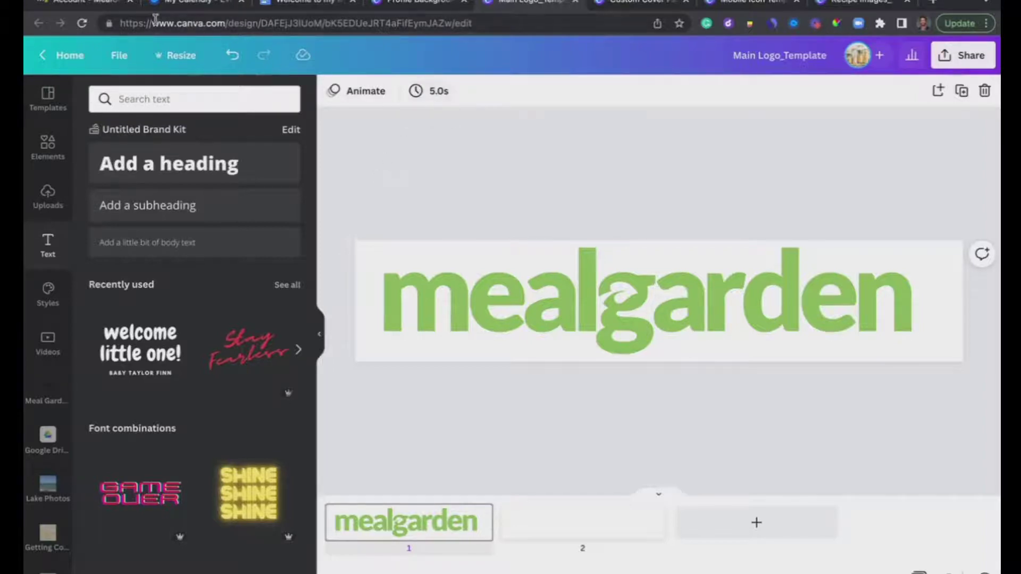
Replace the branding logo with Meal Garden_Logo_.png, zoomed out three steps, and save
{"action": "left_click", "coordinate": [106, 6]}
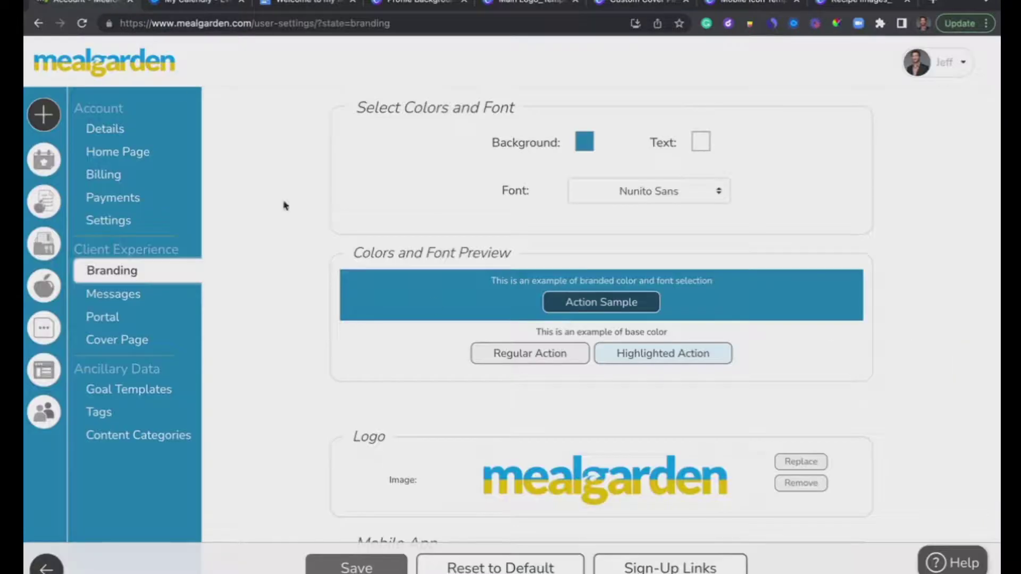
{"action": "left_click", "coordinate": [817, 463]}
{"action": "left_click", "coordinate": [507, 355]}
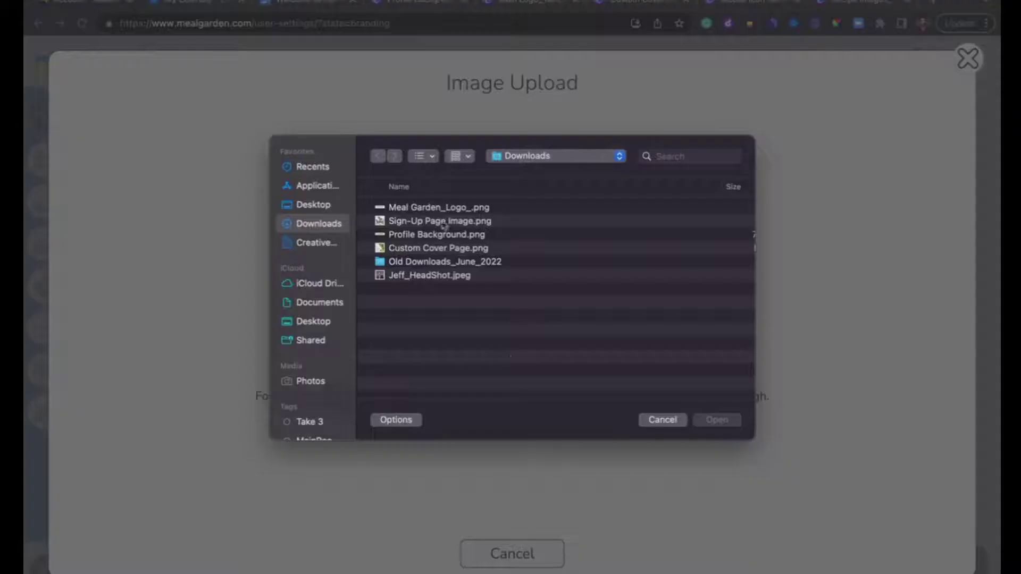
{"action": "left_click", "coordinate": [463, 209]}
{"action": "left_click", "coordinate": [710, 423]}
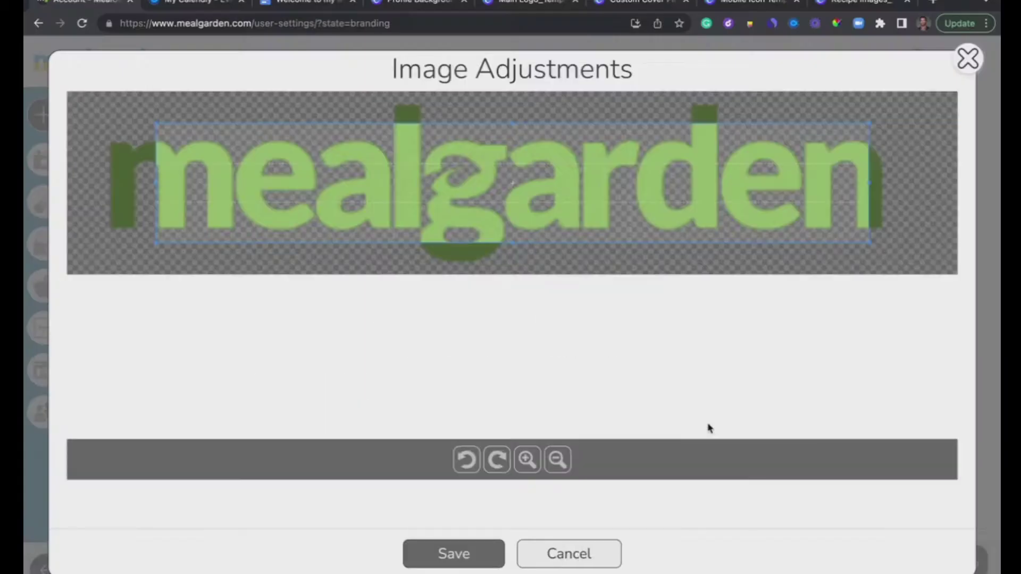
{"action": "left_click", "coordinate": [553, 467]}
{"action": "left_click", "coordinate": [552, 471]}
{"action": "left_click", "coordinate": [551, 475]}
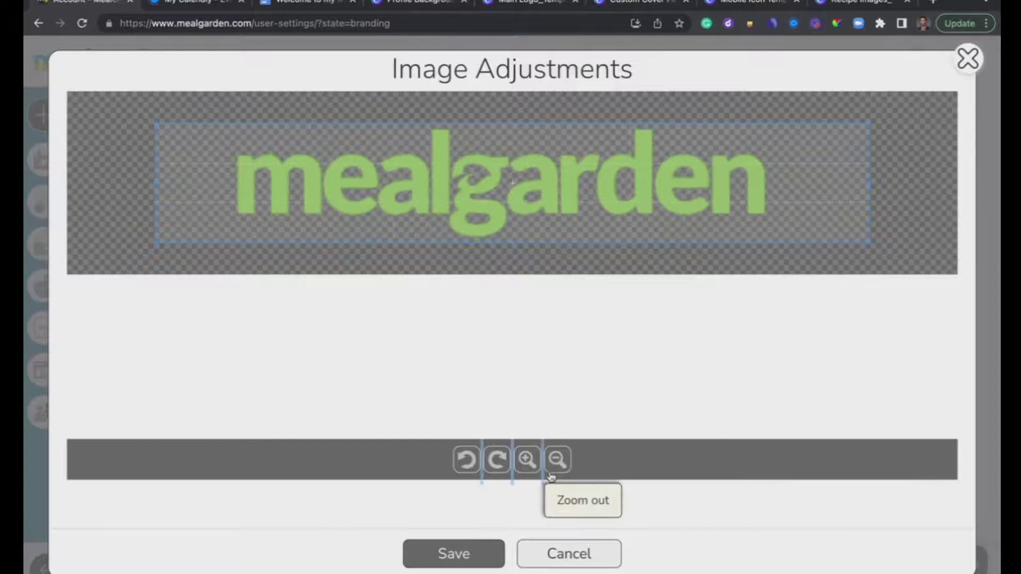
{"action": "left_click", "coordinate": [454, 554]}
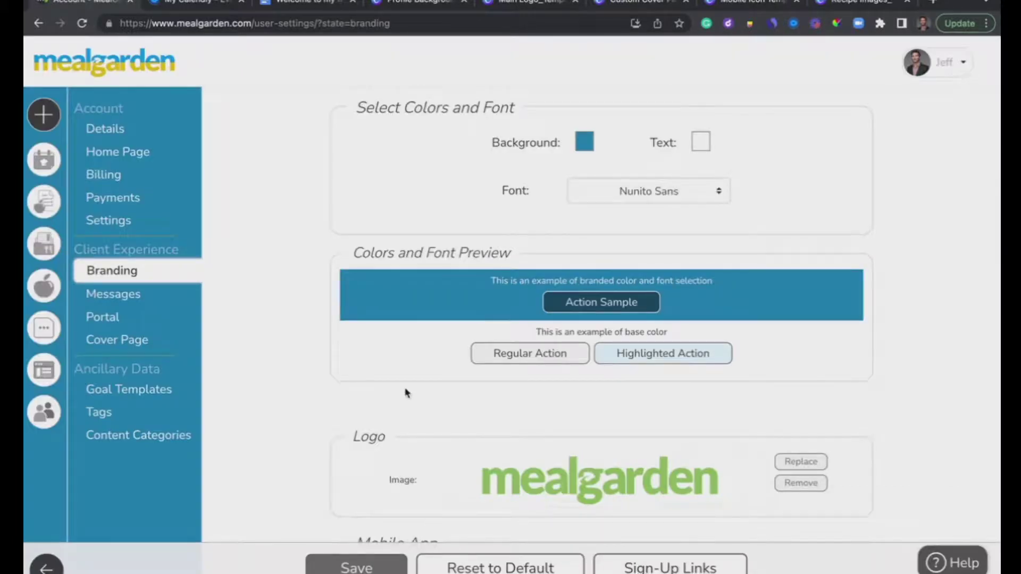
Eyedrop the logo's green (143, 192, 91) as background, save, and keep Nunito Sans font
{"action": "left_click", "coordinate": [582, 144]}
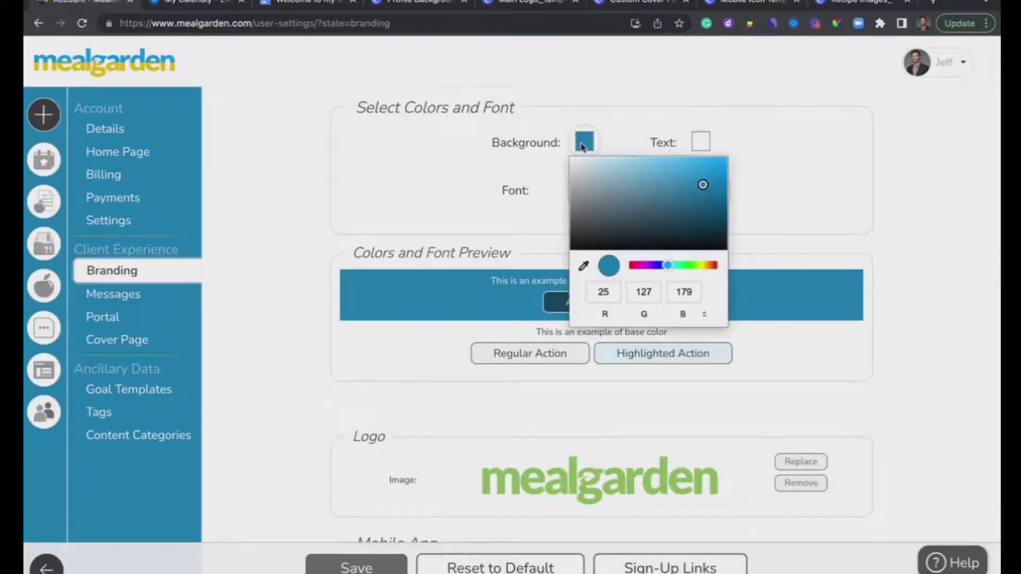
{"action": "left_click", "coordinate": [585, 267]}
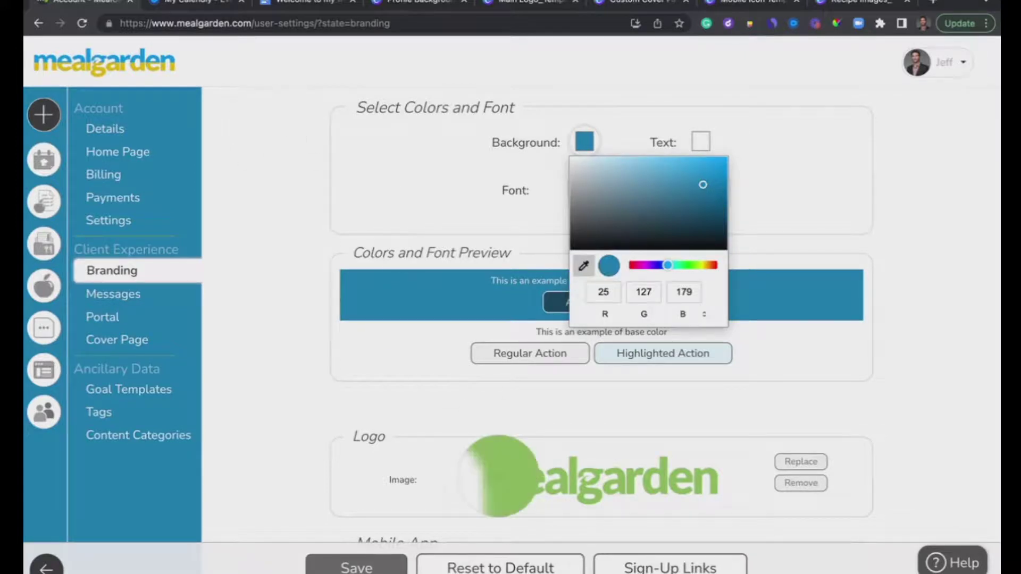
{"action": "left_click", "coordinate": [499, 479]}
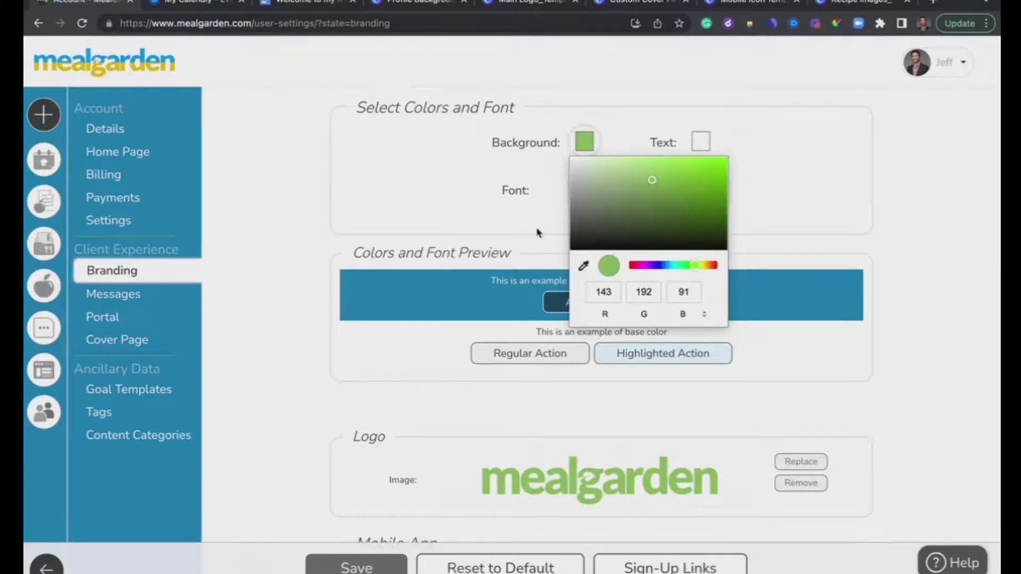
{"action": "left_click", "coordinate": [535, 229]}
{"action": "left_click", "coordinate": [348, 565]}
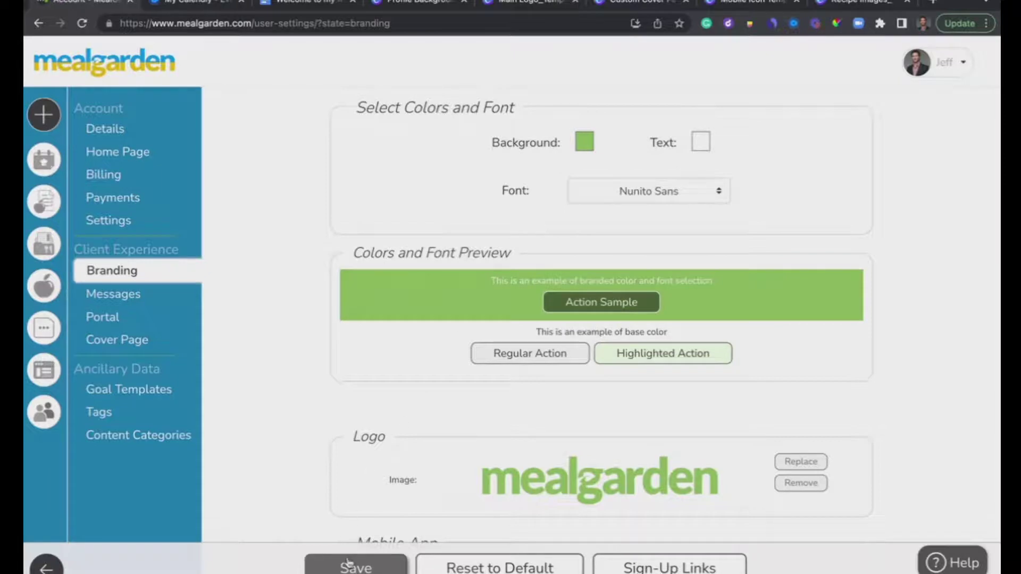
{"action": "left_click", "coordinate": [650, 189]}
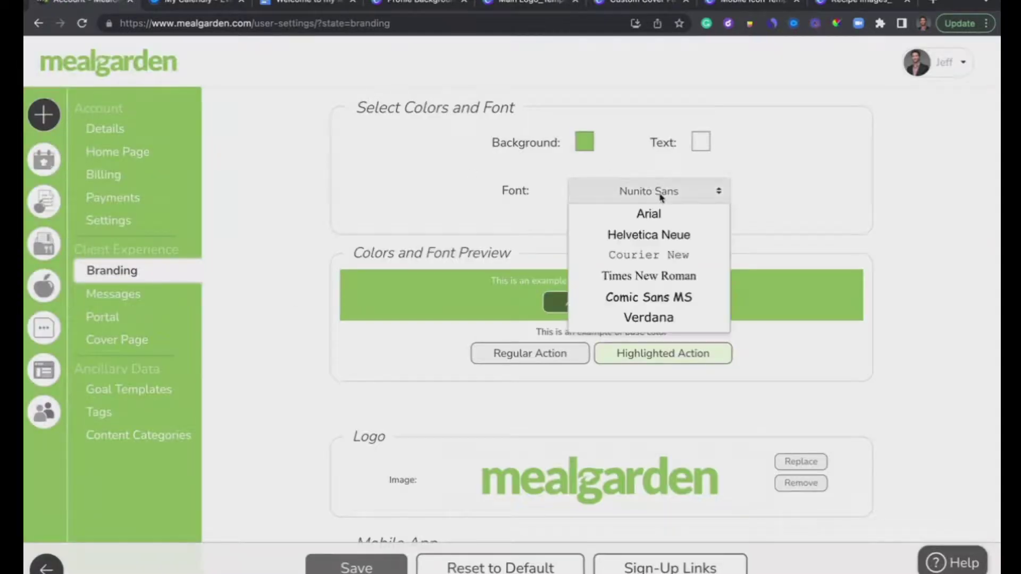
{"action": "left_click", "coordinate": [767, 180]}
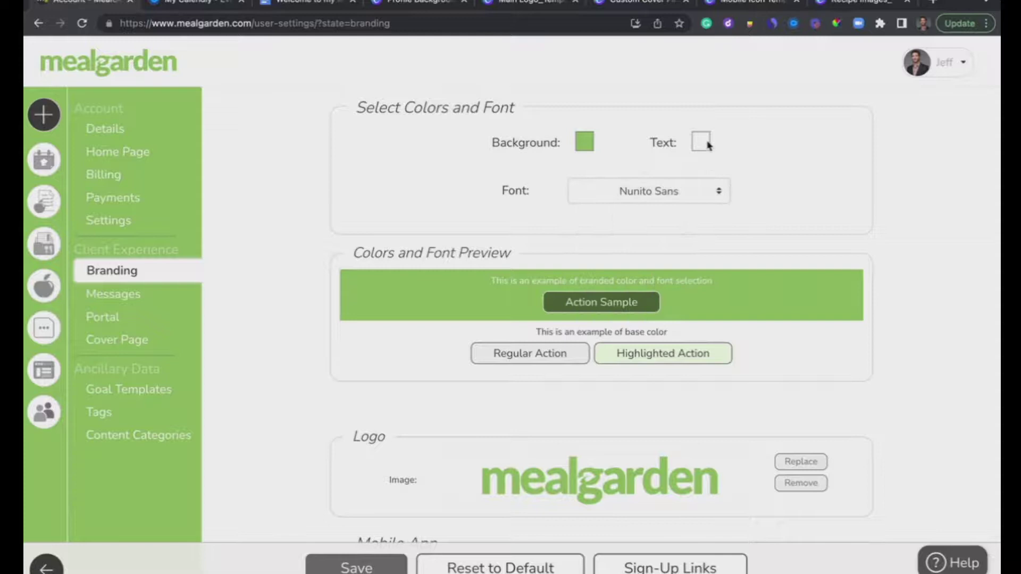
Enter an app title named after the coach in the Mobile App Name field
{"action": "scroll", "coordinate": [468, 210], "scroll_direction": "down", "scroll_amount": 3}
{"action": "scroll", "coordinate": [468, 210], "scroll_direction": "down", "scroll_amount": 3}
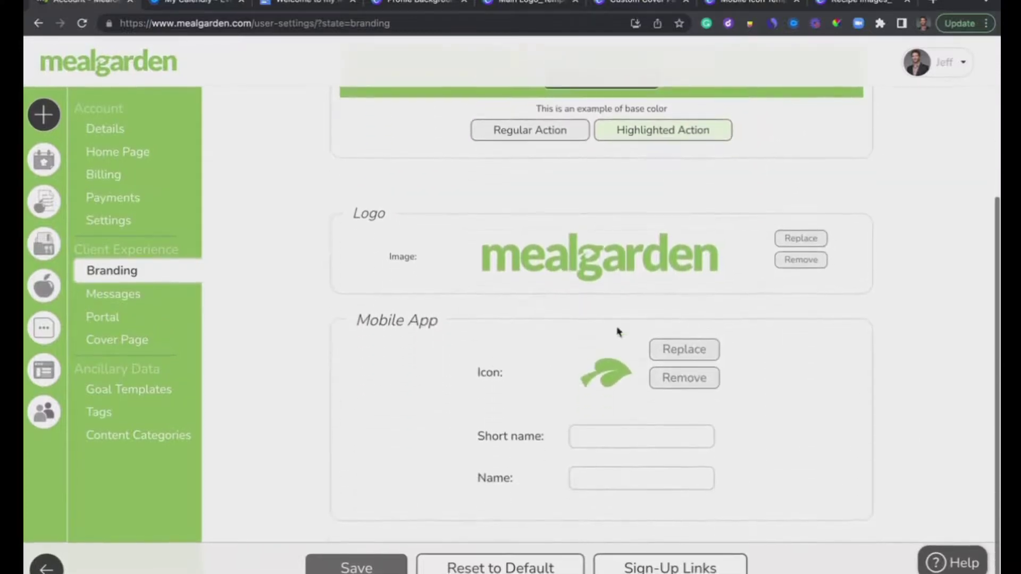
{"action": "left_click", "coordinate": [591, 481]}
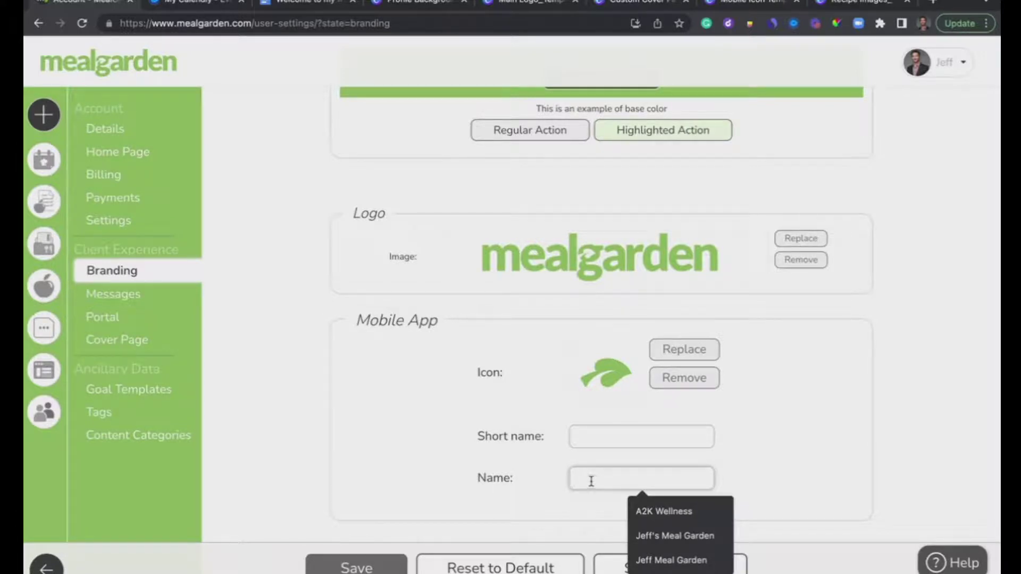
{"action": "type", "text": "Co"}
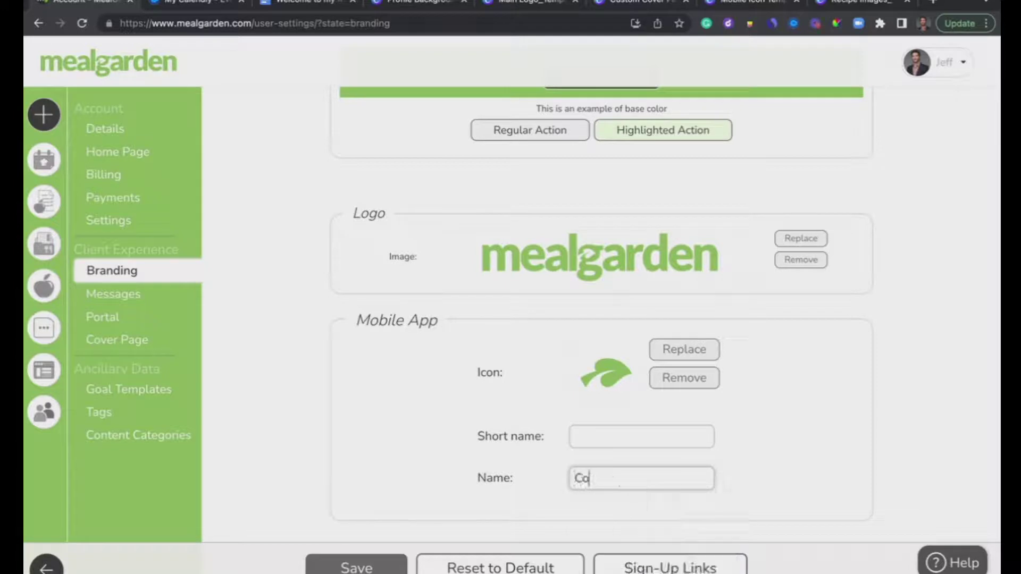
{"action": "type", "text": "ach Jeff's App"}
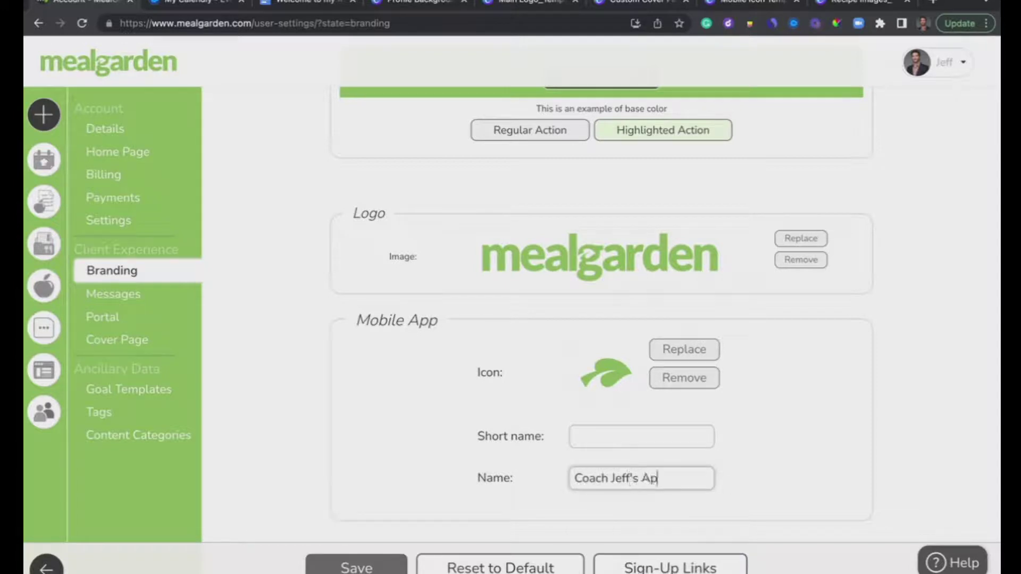
{"action": "left_click", "coordinate": [375, 570]}
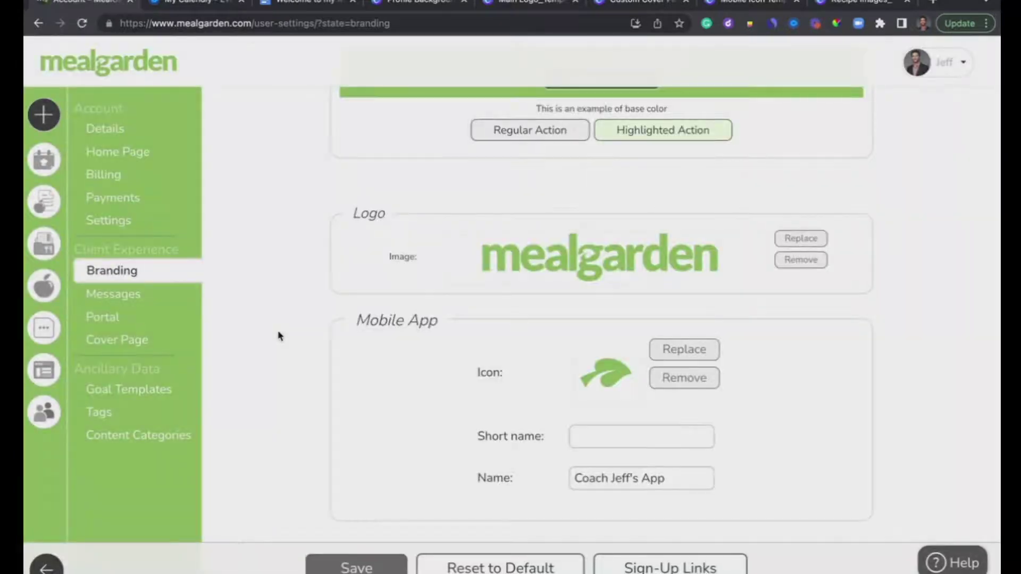
{"action": "left_click", "coordinate": [148, 340]}
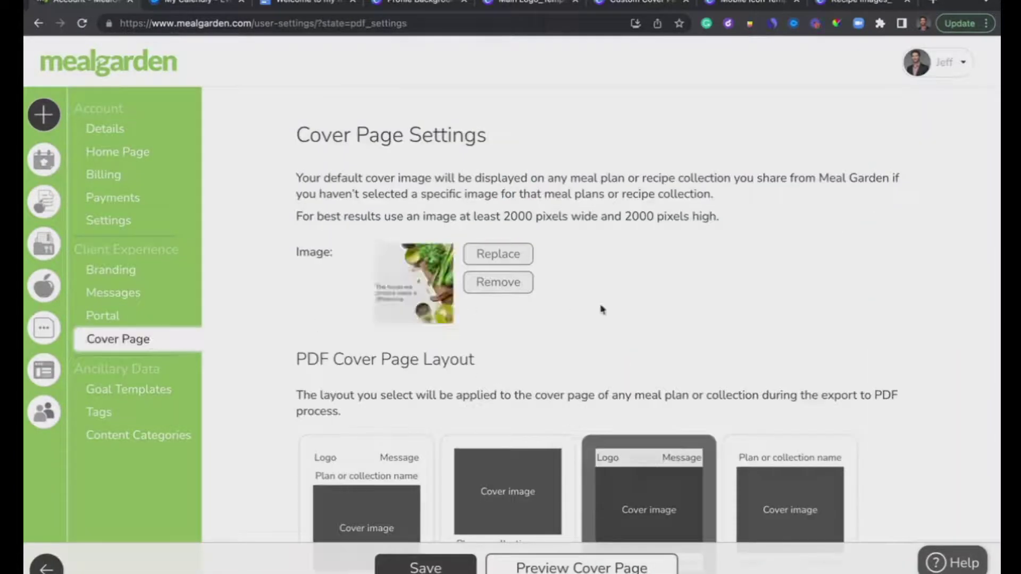
{"action": "scroll", "coordinate": [339, 321], "scroll_direction": "down", "scroll_amount": 1}
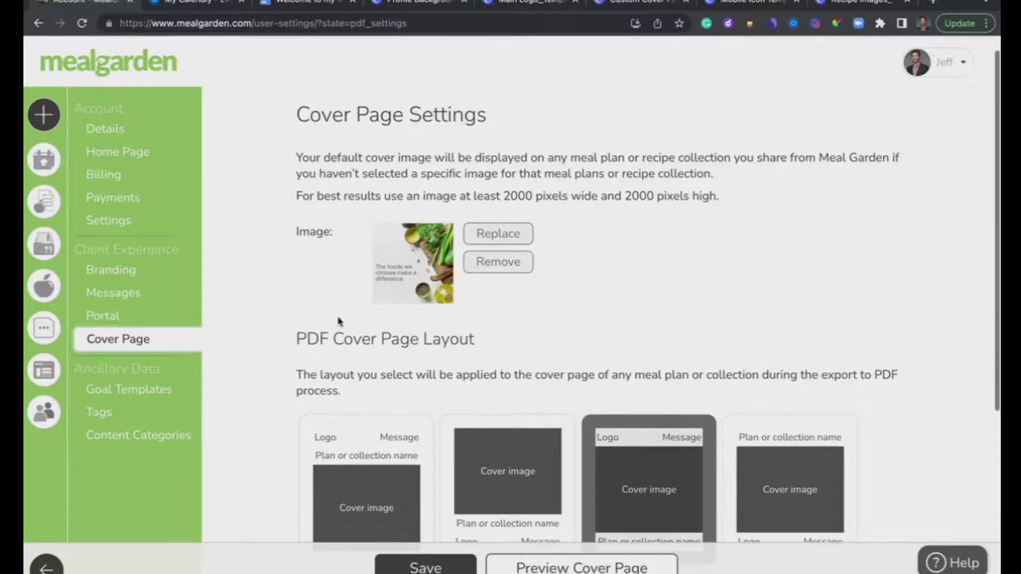
{"action": "scroll", "coordinate": [338, 321], "scroll_direction": "down", "scroll_amount": 1}
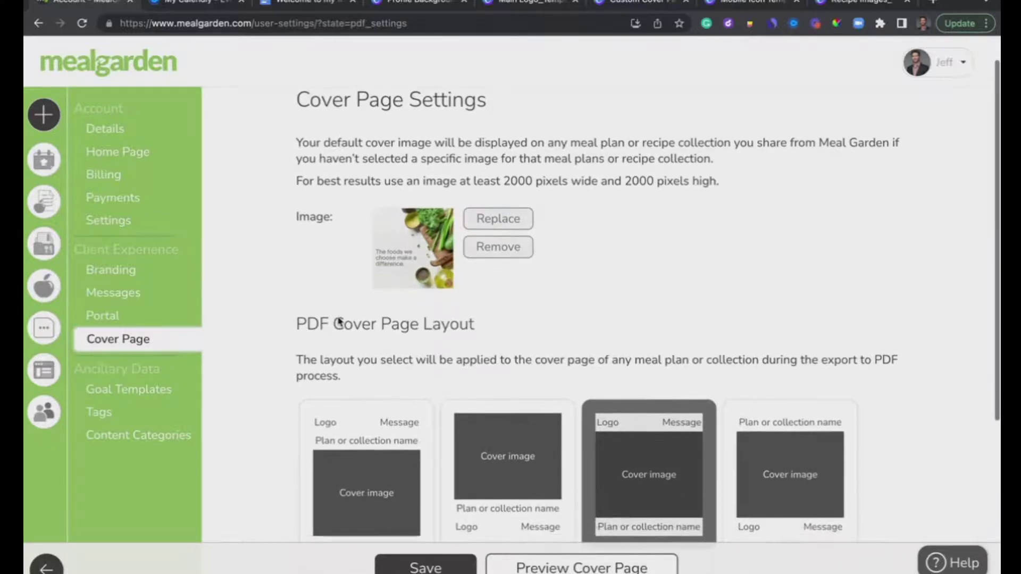
{"action": "scroll", "coordinate": [338, 317], "scroll_direction": "down", "scroll_amount": 2}
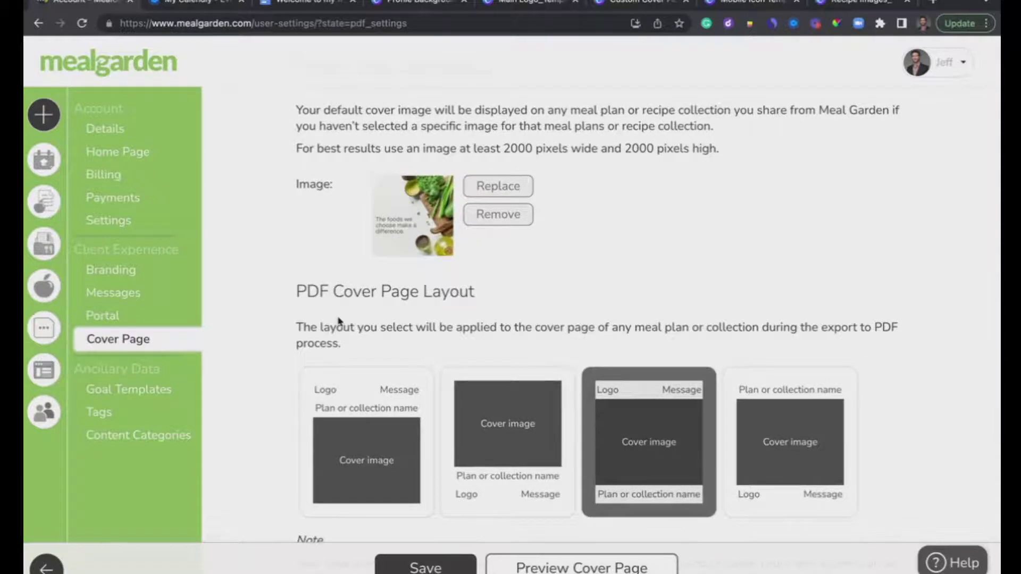
{"action": "scroll", "coordinate": [338, 321], "scroll_direction": "down", "scroll_amount": 3}
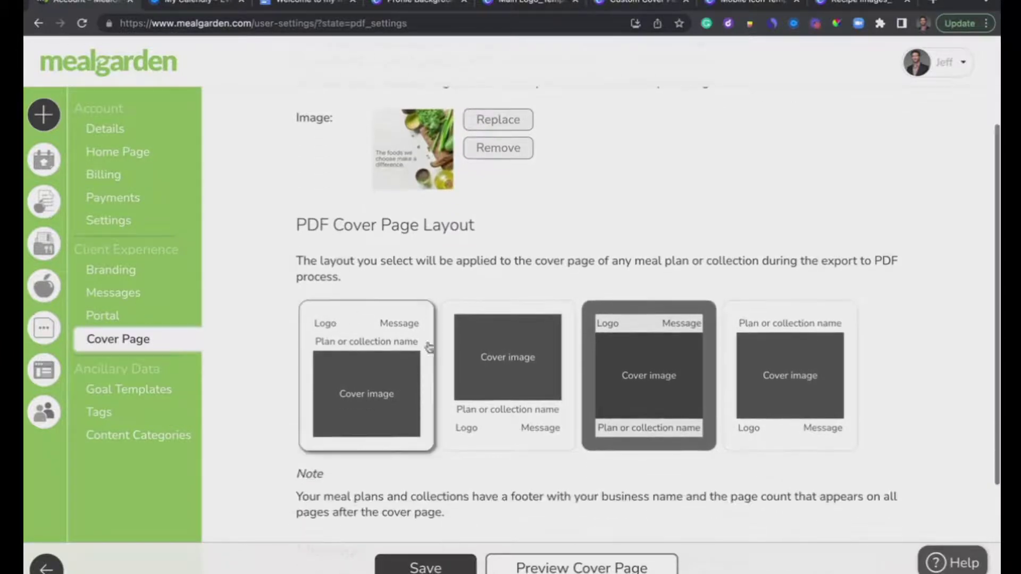
{"action": "scroll", "coordinate": [765, 349], "scroll_direction": "down", "scroll_amount": 6}
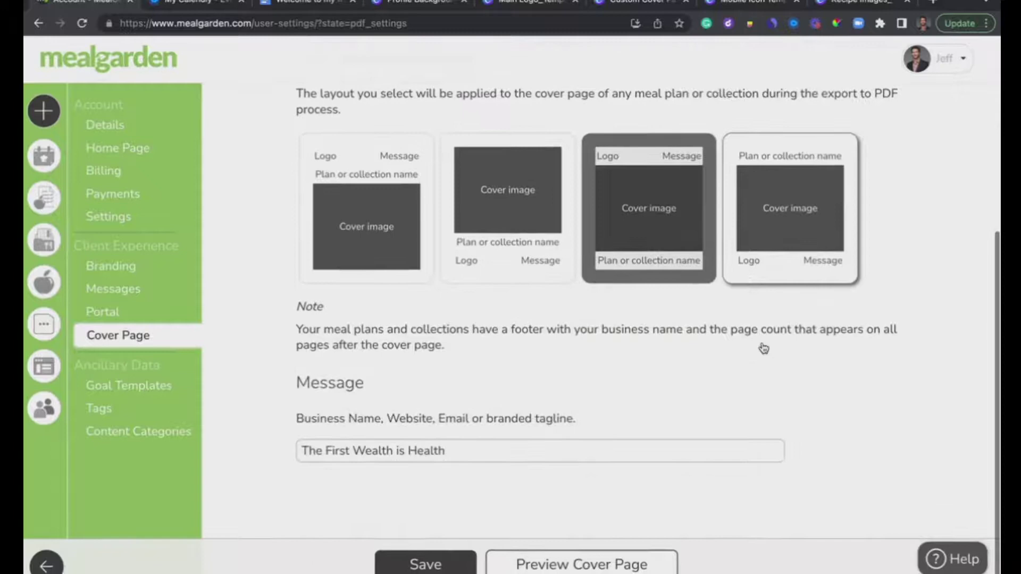
{"action": "left_click_drag", "start_coordinate": [473, 453], "coordinate": [299, 454]}
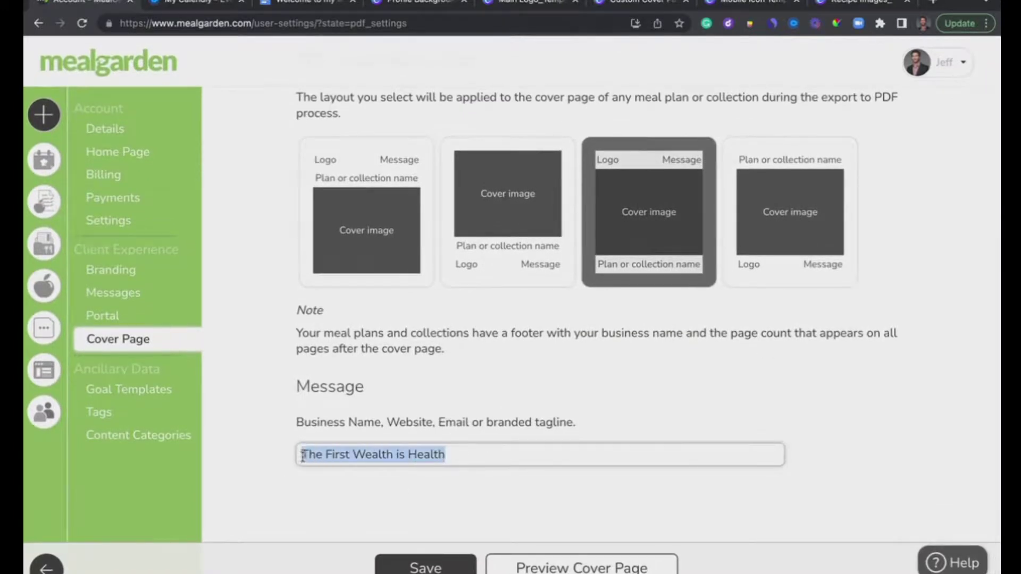
{"action": "left_click", "coordinate": [449, 380]}
{"action": "scroll", "coordinate": [449, 380], "scroll_direction": "up", "scroll_amount": 2}
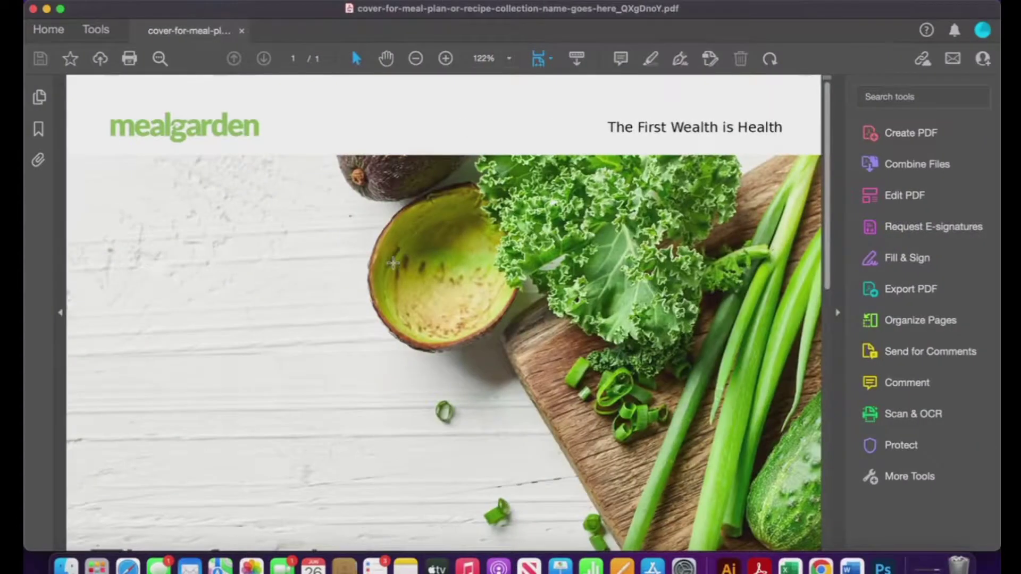
Review the cover PDF preview in Acrobat, then go back to Meal Garden in Chrome
{"action": "scroll", "coordinate": [393, 262], "scroll_direction": "down", "scroll_amount": 15}
{"action": "scroll", "coordinate": [393, 262], "scroll_direction": "up", "scroll_amount": 15}
{"action": "scroll", "coordinate": [393, 262], "scroll_direction": "down", "scroll_amount": 15}
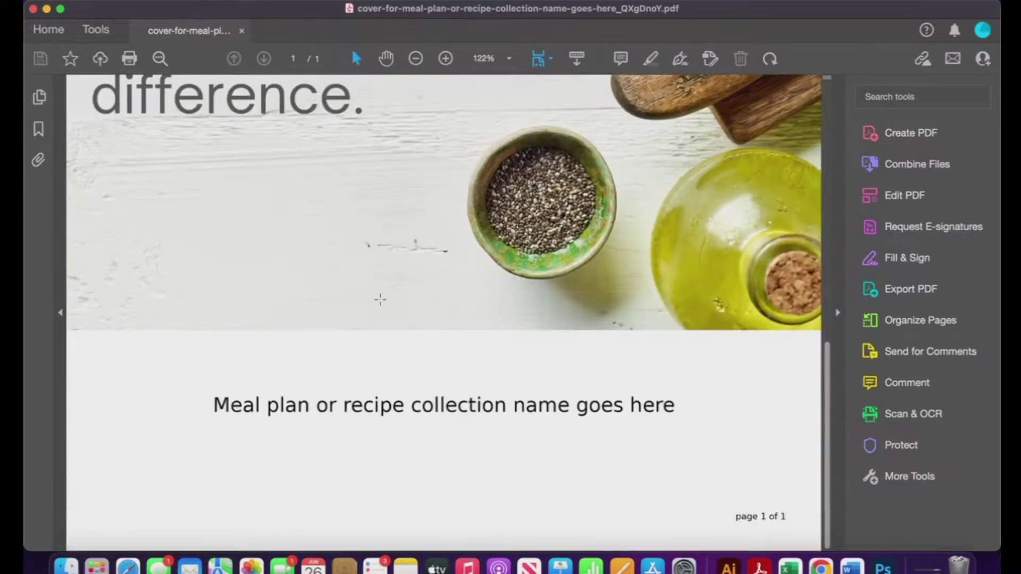
{"action": "scroll", "coordinate": [380, 299], "scroll_direction": "up", "scroll_amount": 15}
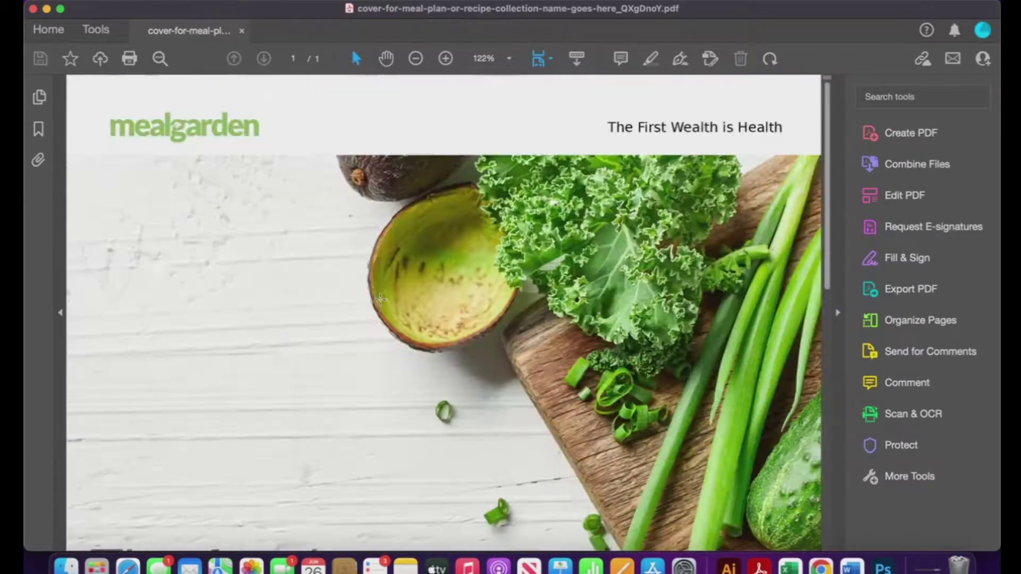
{"action": "left_click", "coordinate": [820, 565]}
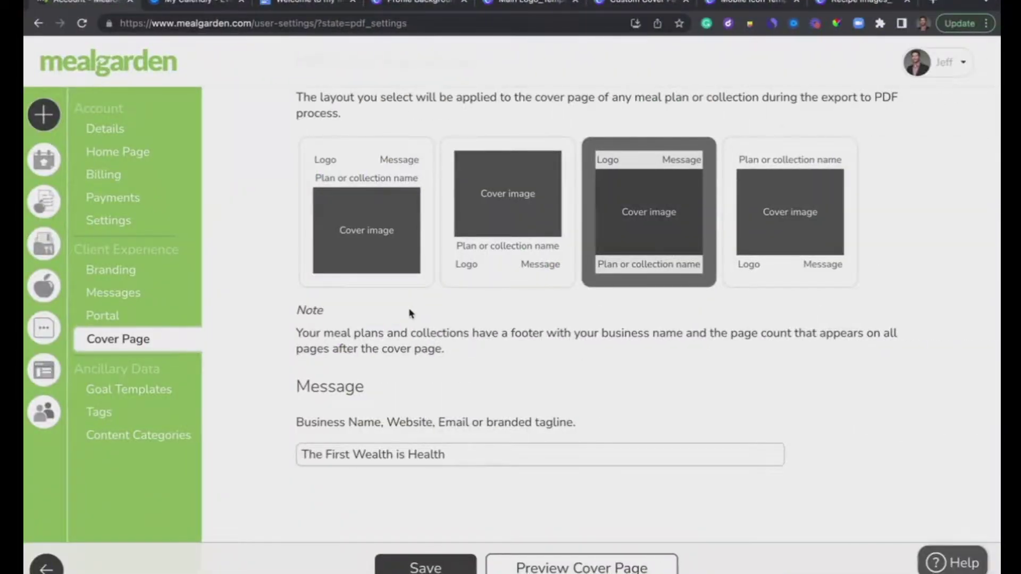
Switch to the EP2 Meal Garden Pro presentation, showing its agenda slide ending with the default PDF cover page
{"action": "scroll", "coordinate": [409, 314], "scroll_direction": "up", "scroll_amount": 5}
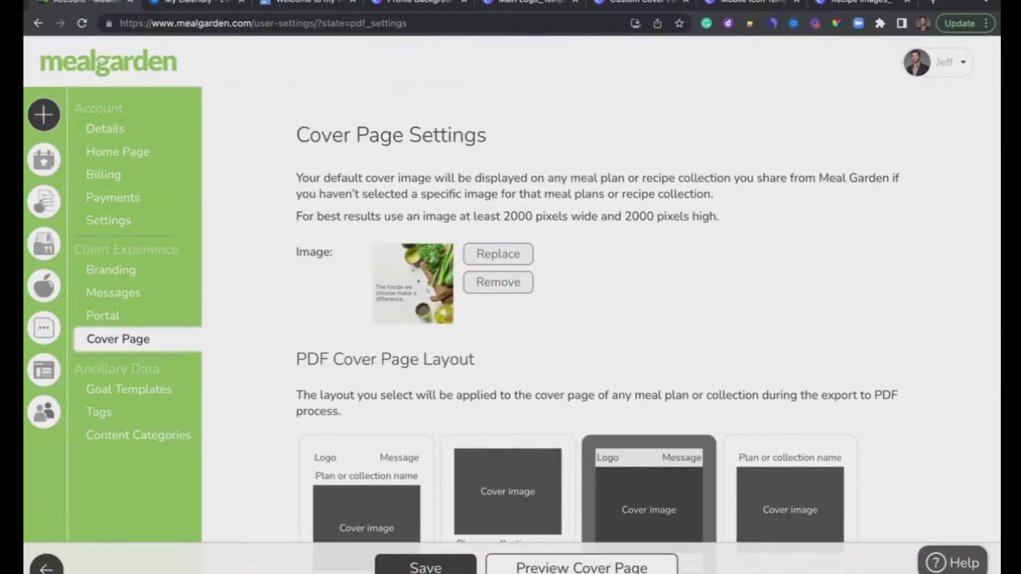
{"action": "left_click", "coordinate": [379, 0]}
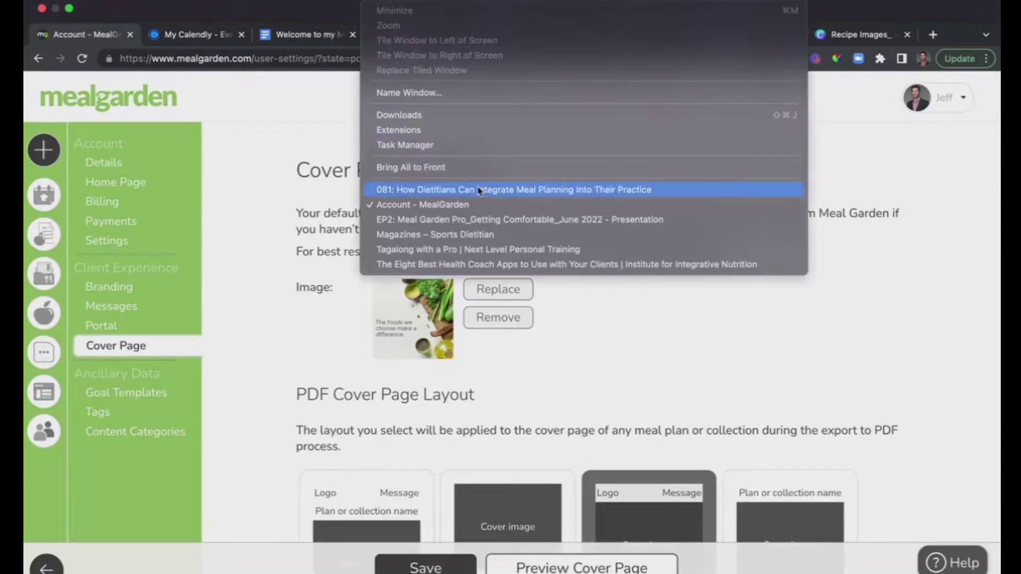
{"action": "left_click", "coordinate": [483, 219]}
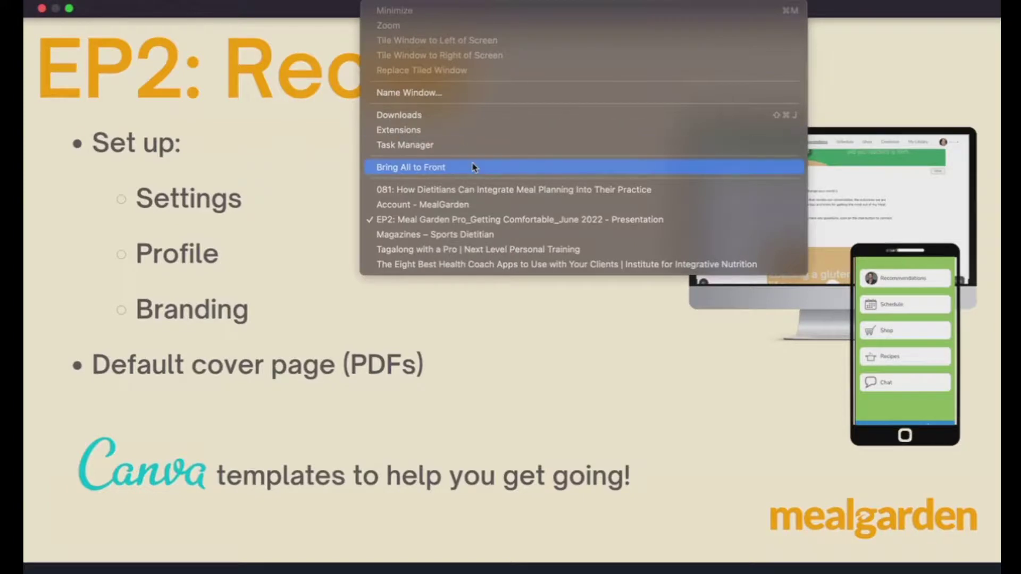
Return to the Account - MealGarden window and open the Canva Profile Backgrounds template's Read Me page
{"action": "left_click", "coordinate": [479, 208]}
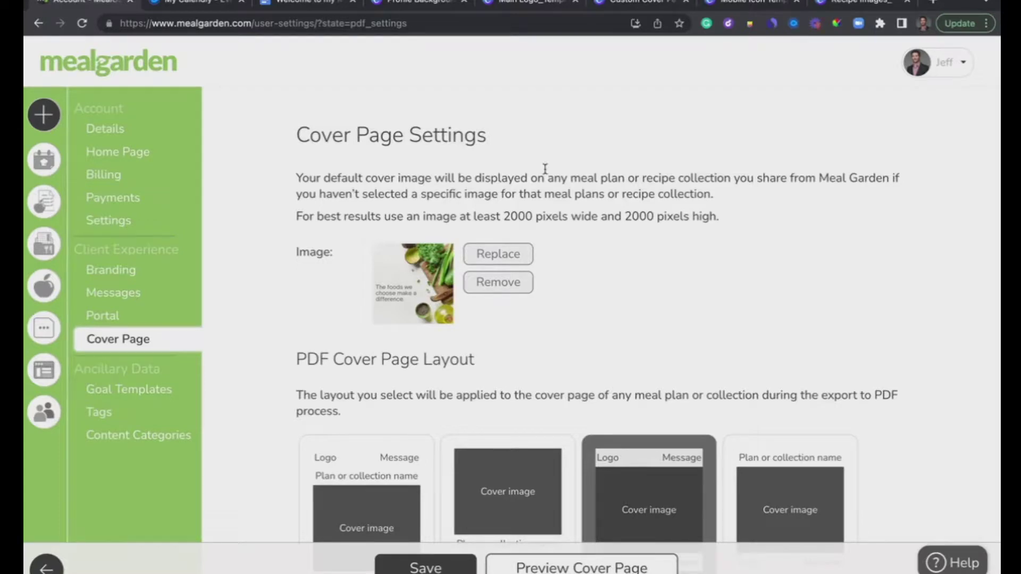
{"action": "left_click", "coordinate": [426, 4]}
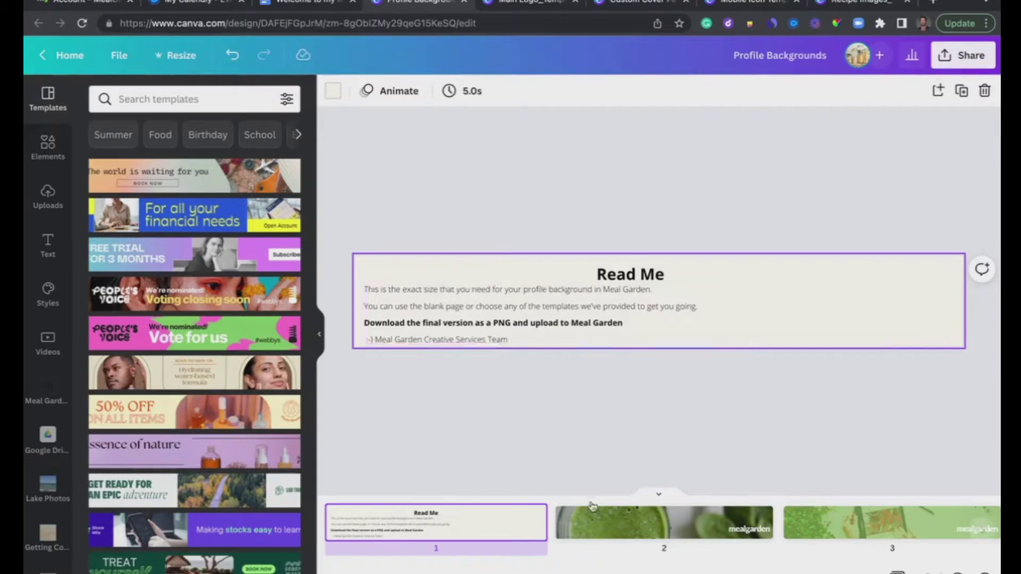
Browse Profile Backgrounds pages 2, 4 and 5: the green mealgarden and avocado designs and a blank page
{"action": "left_click", "coordinate": [611, 530]}
{"action": "scroll", "coordinate": [646, 529], "scroll_direction": "right", "scroll_amount": 10}
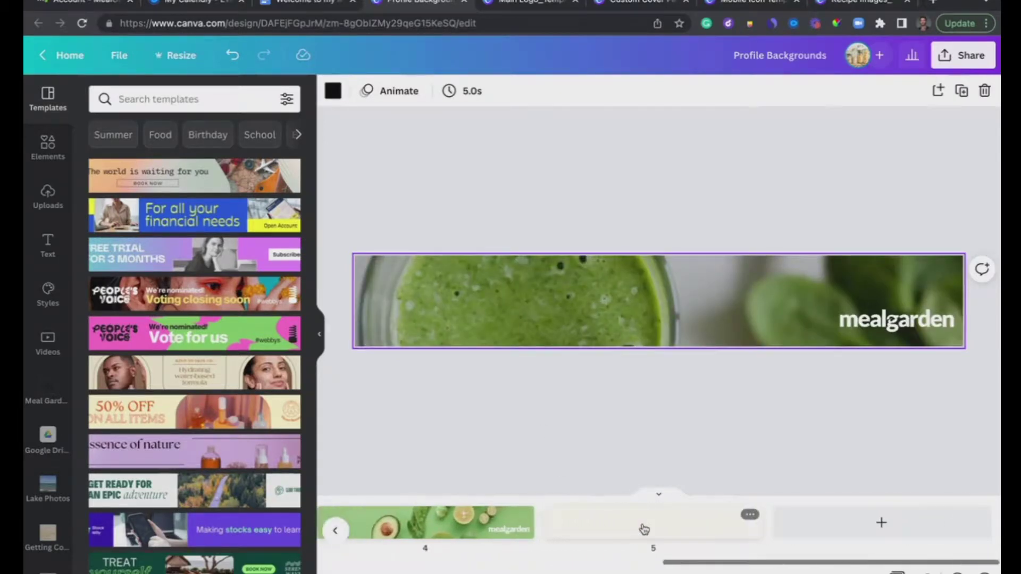
{"action": "left_click", "coordinate": [455, 526]}
{"action": "left_click", "coordinate": [883, 326]}
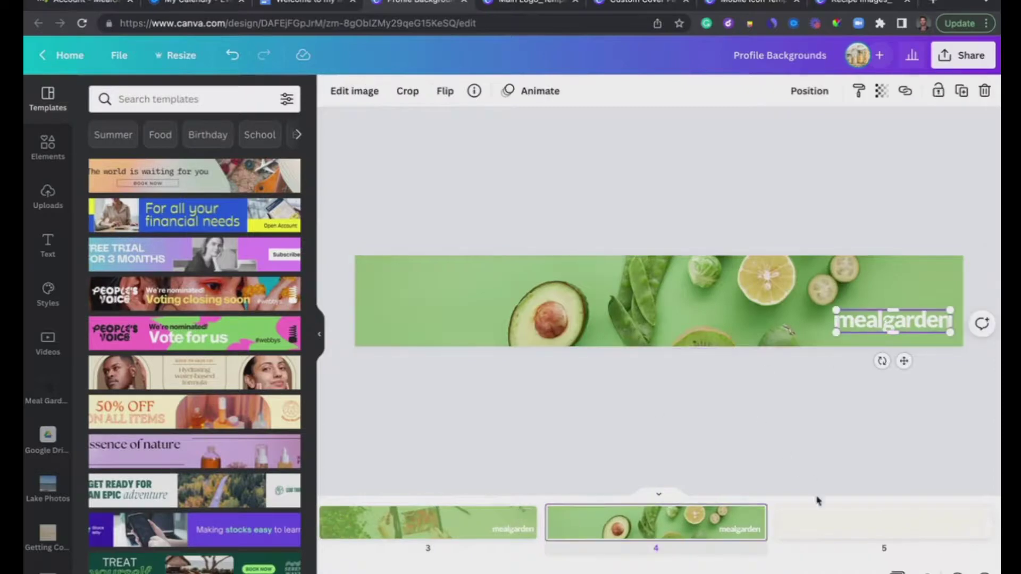
{"action": "left_click", "coordinate": [817, 518]}
Check the 2000 × 300 px PNG download settings, then switch to the Main Logo_Template design
{"action": "left_click", "coordinate": [960, 53]}
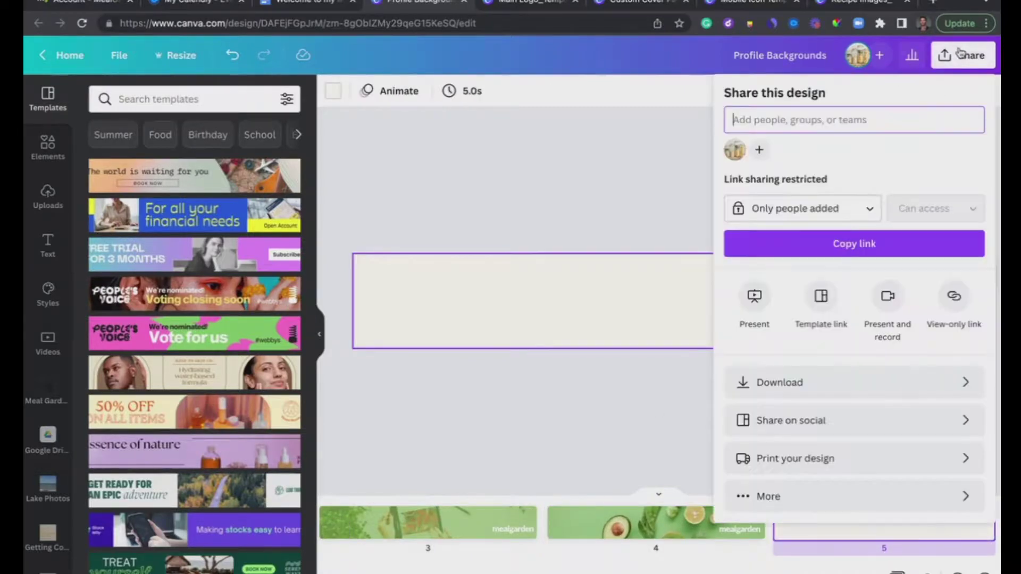
{"action": "left_click", "coordinate": [869, 376]}
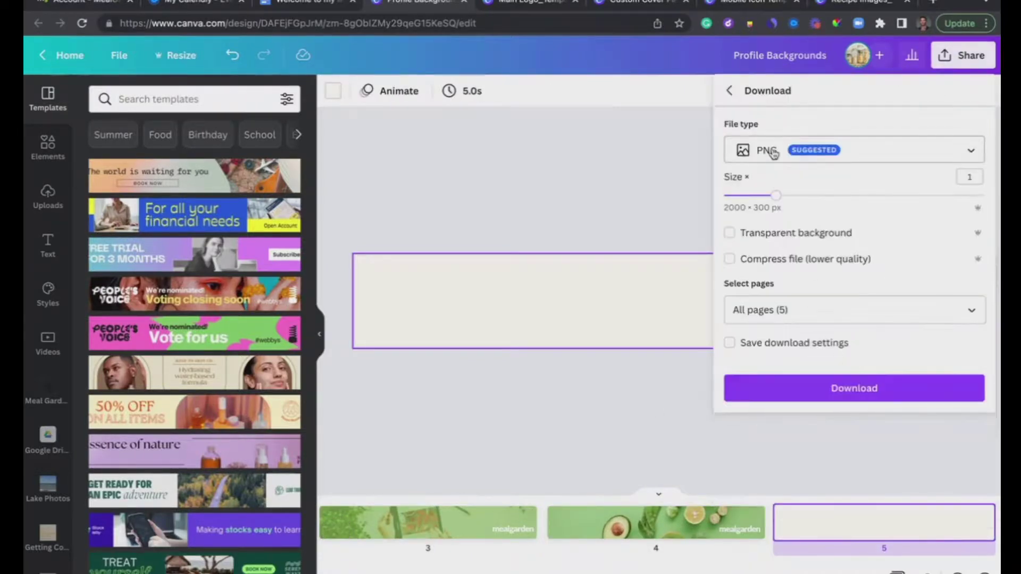
{"action": "left_click", "coordinate": [644, 225]}
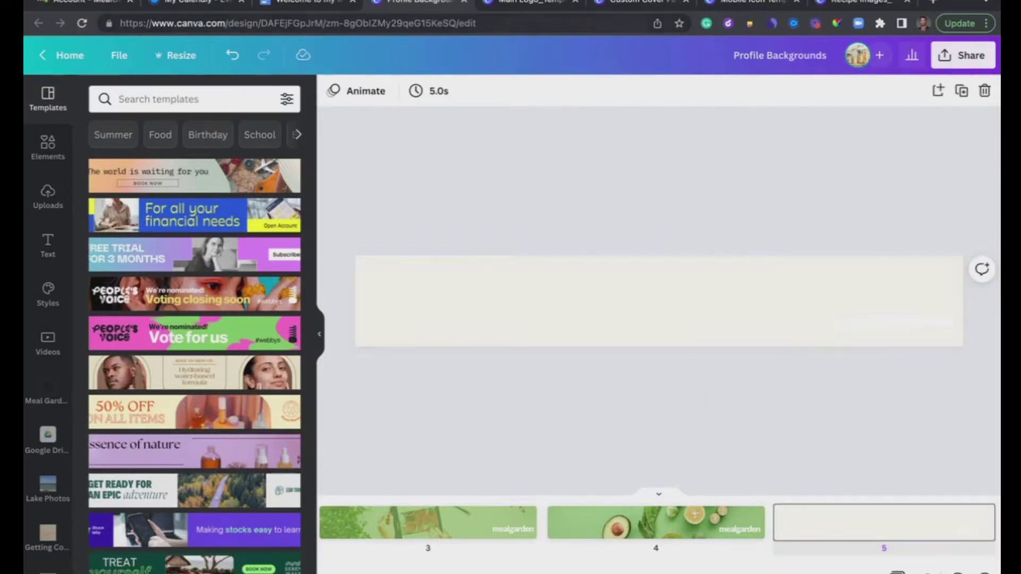
{"action": "left_click", "coordinate": [519, 5]}
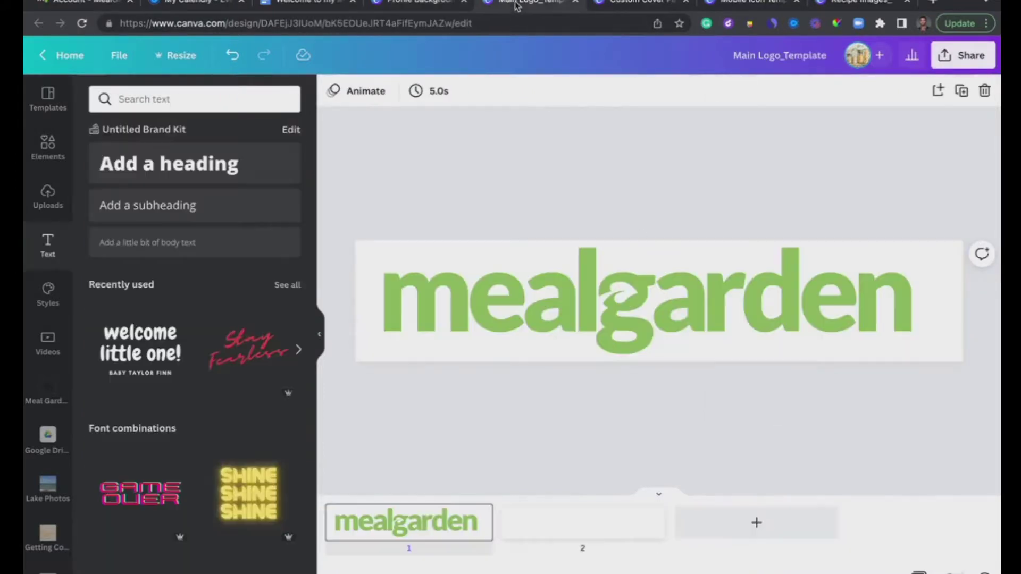
Open the Mobile Icon Templates design and browse its Read Me and blank fourth page
{"action": "left_click", "coordinate": [643, 4]}
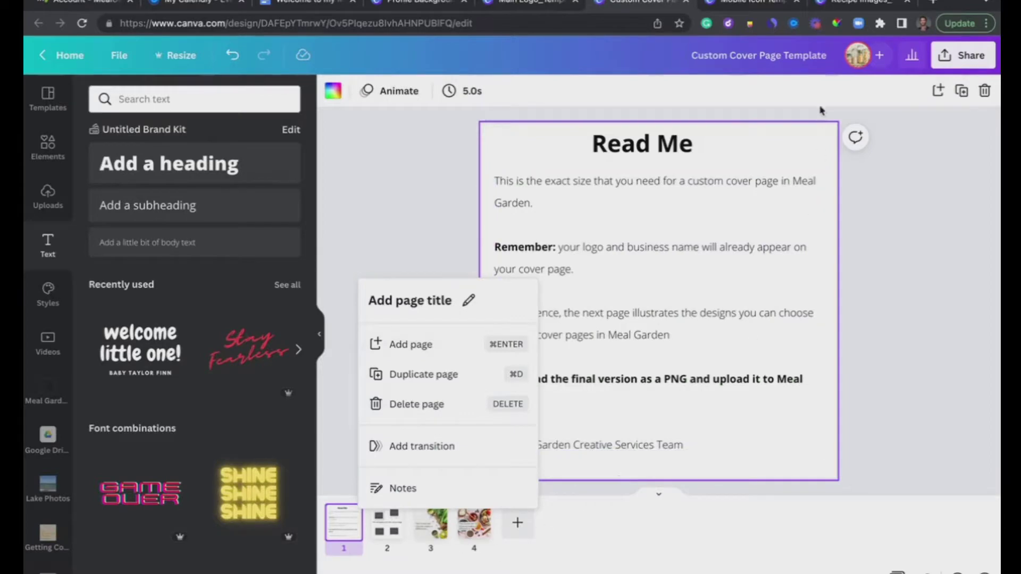
{"action": "left_click", "coordinate": [740, 7]}
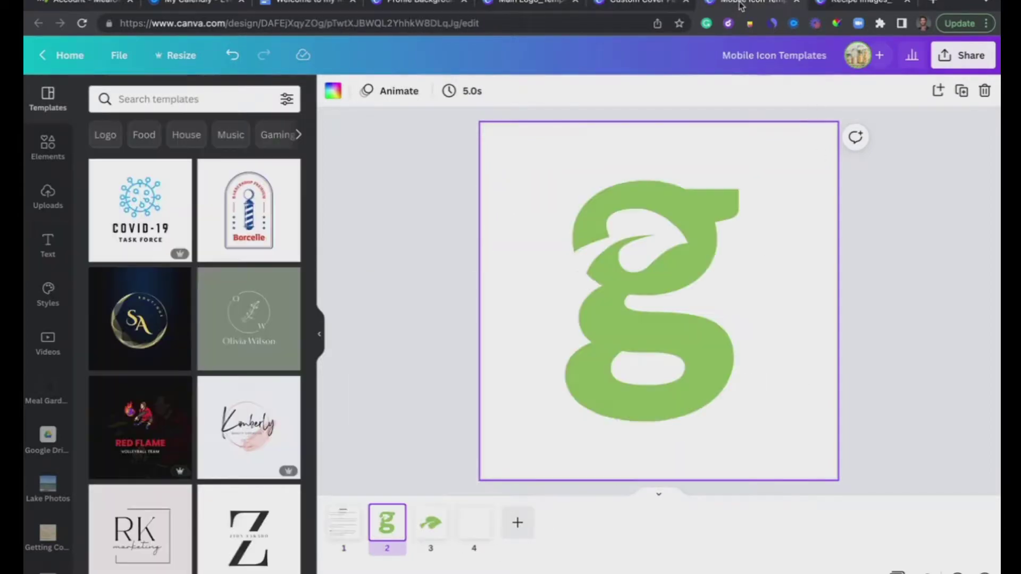
{"action": "left_click", "coordinate": [474, 524]}
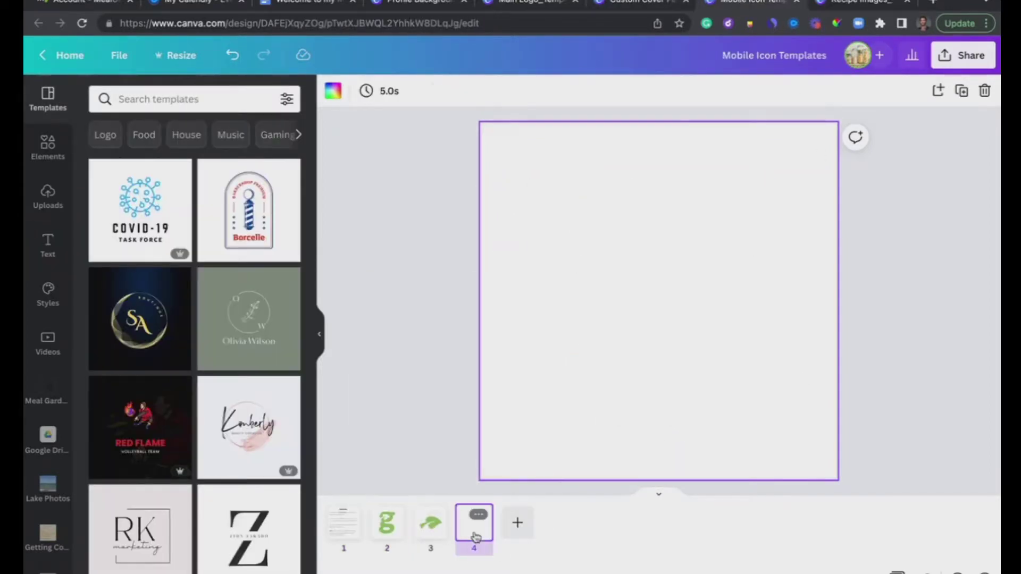
{"action": "left_click", "coordinate": [342, 534]}
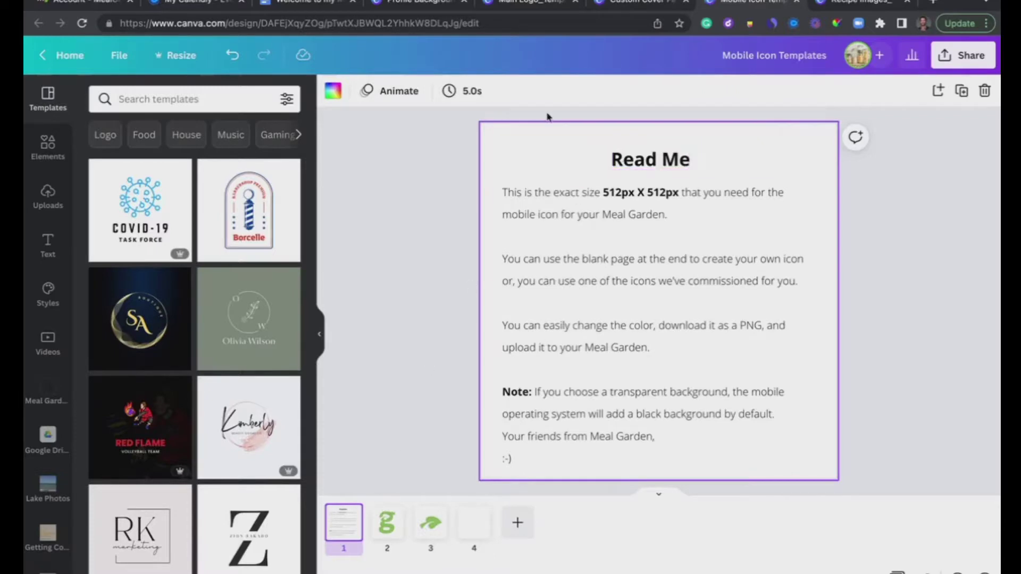
{"action": "left_click", "coordinate": [471, 524]}
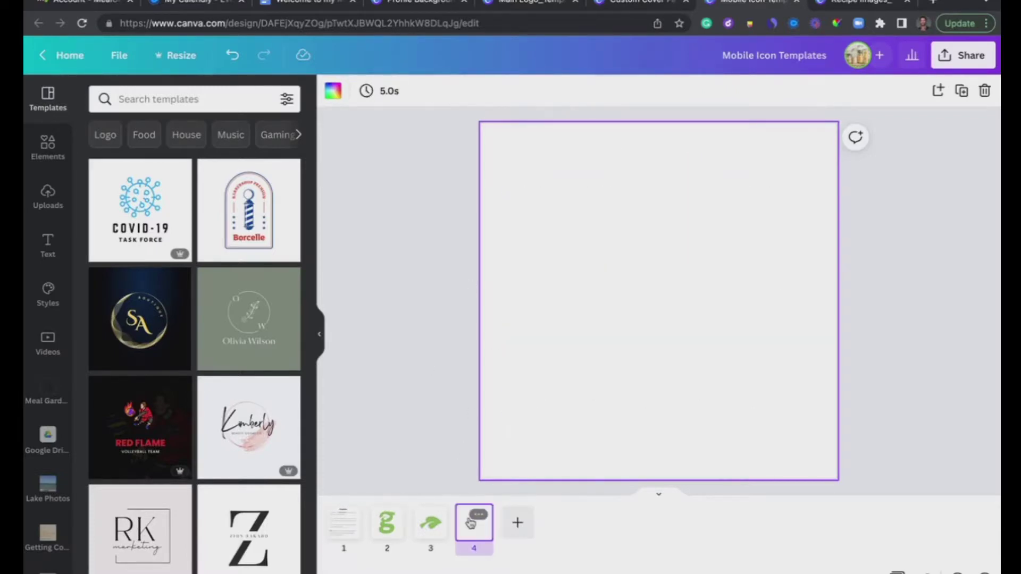
Check the Mobile Icon Templates' 512 × 512 px PNG download settings
{"action": "left_click", "coordinate": [963, 55]}
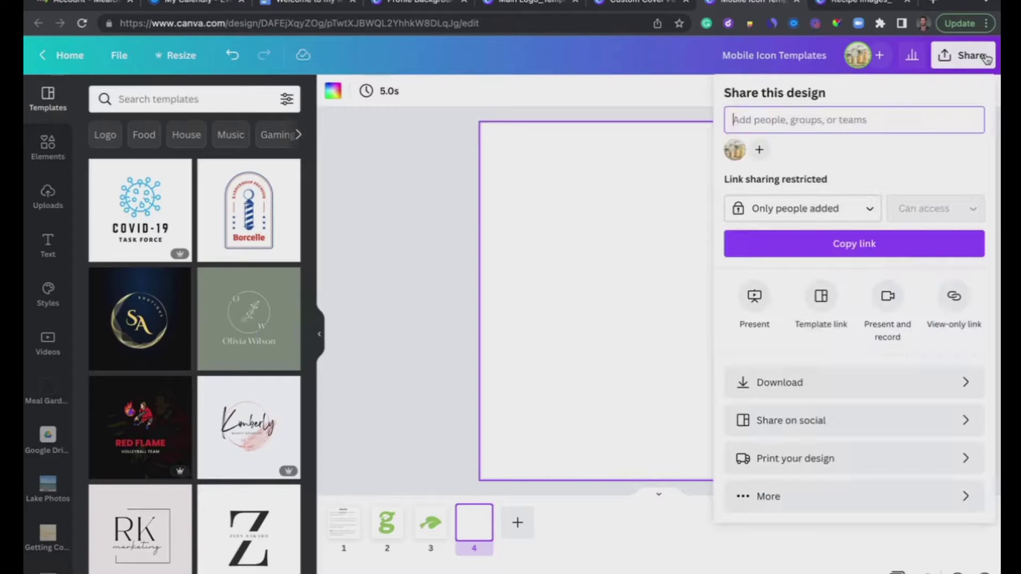
{"action": "left_click", "coordinate": [794, 385]}
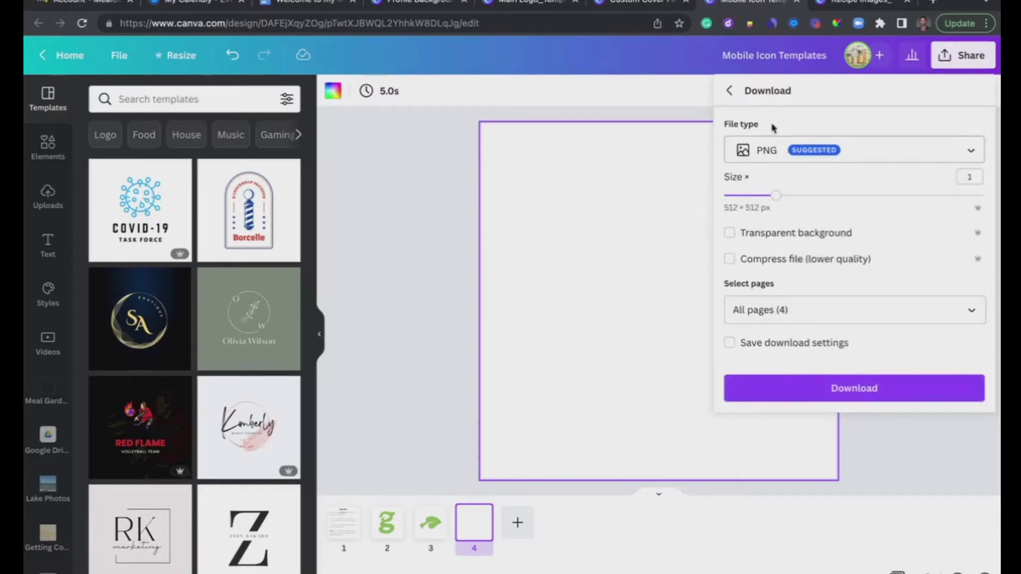
{"action": "left_click", "coordinate": [605, 342]}
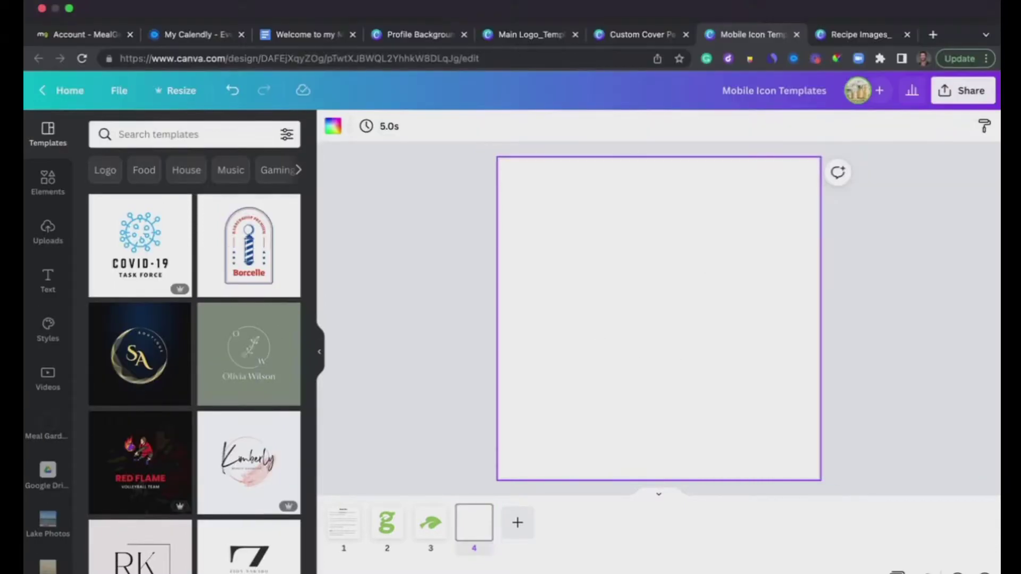
{"action": "left_click", "coordinate": [375, 1]}
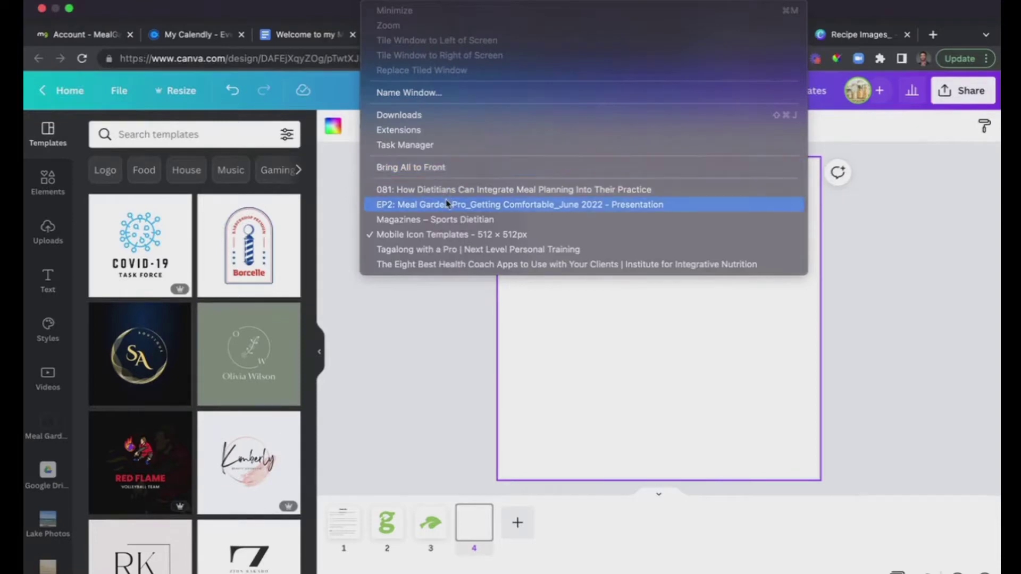